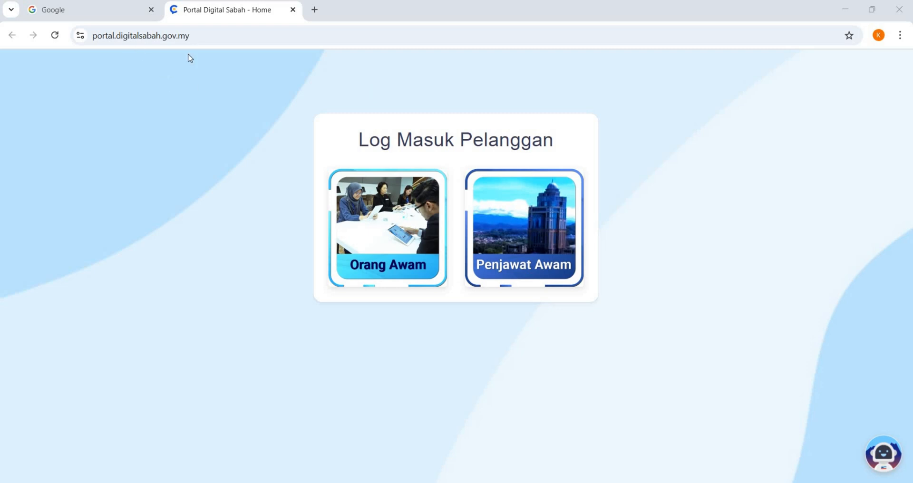
Sign in through the Orang Awam login using the MyKad number from the notes, and open the eLesen service.
{"action": "left_click", "coordinate": [202, 37]}
{"action": "left_click", "coordinate": [295, 113]}
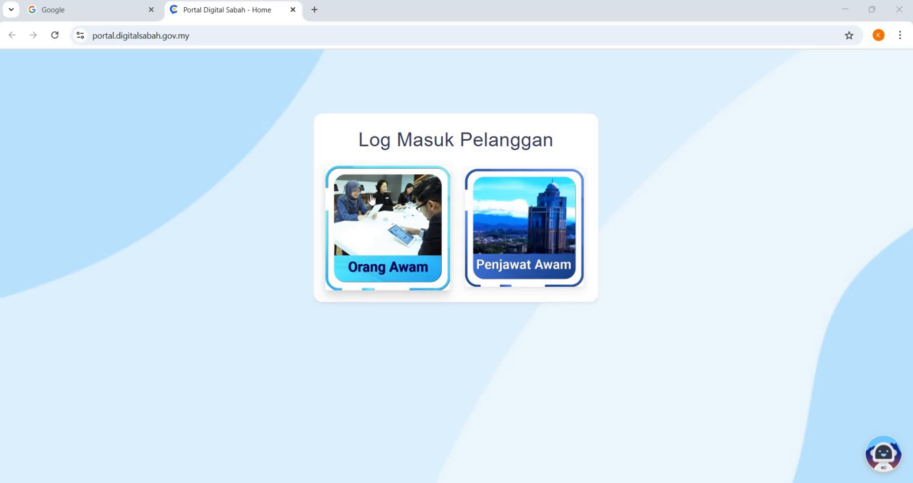
{"action": "left_click", "coordinate": [407, 230]}
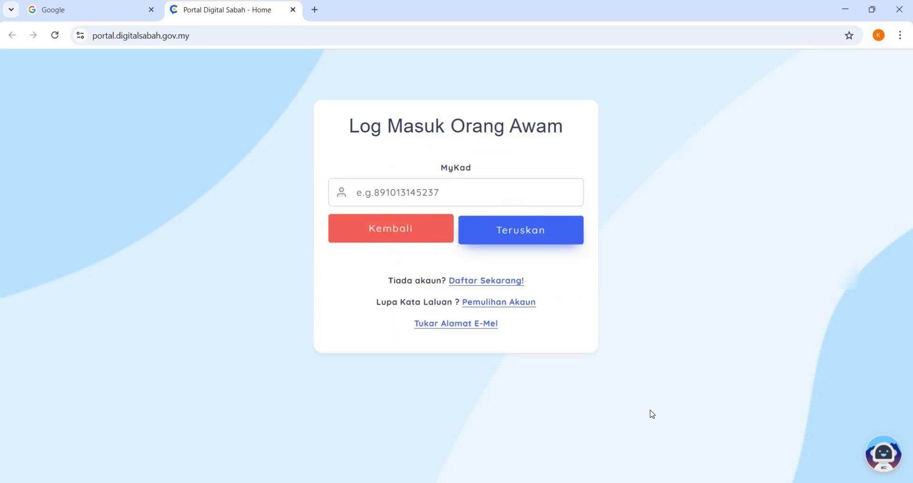
{"action": "key", "text": "alt+Tab"}
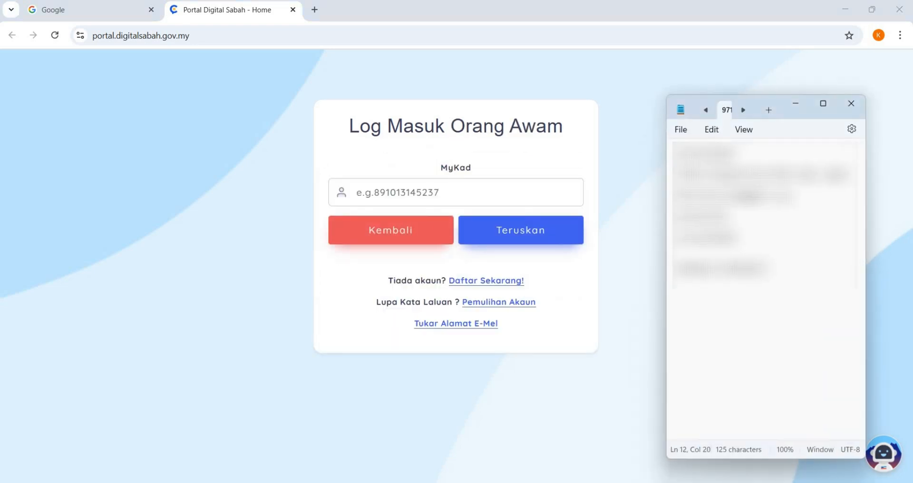
{"action": "left_click", "coordinate": [669, 156]}
{"action": "left_click", "coordinate": [416, 192]}
{"action": "key", "text": "ctrl+v"}
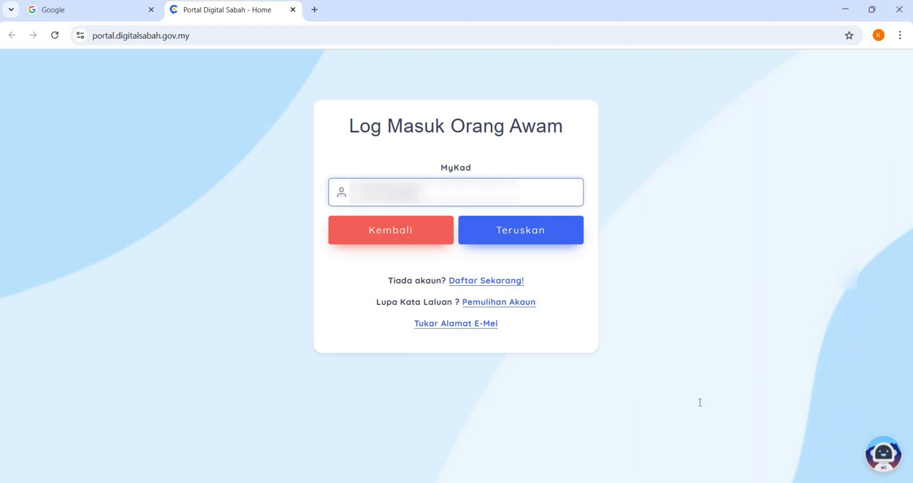
{"action": "key", "text": "alt+Tab"}
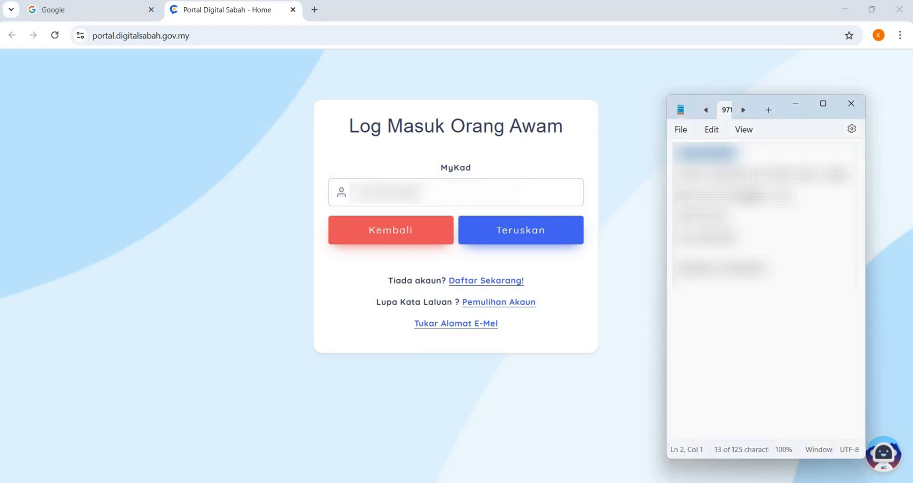
{"action": "left_click", "coordinate": [516, 234]}
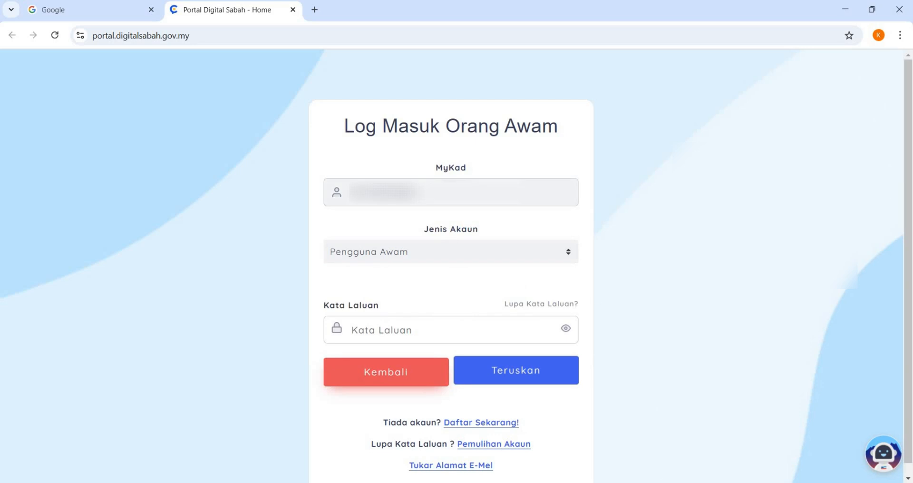
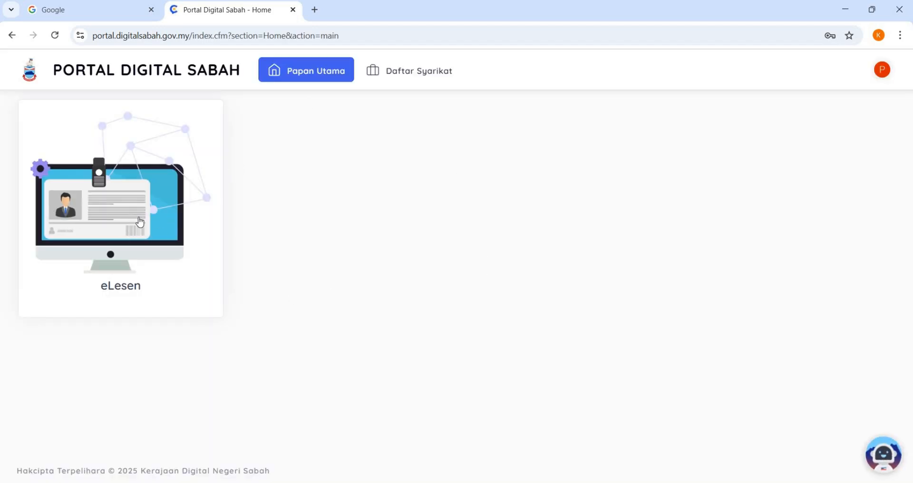
{"action": "left_click", "coordinate": [123, 219]}
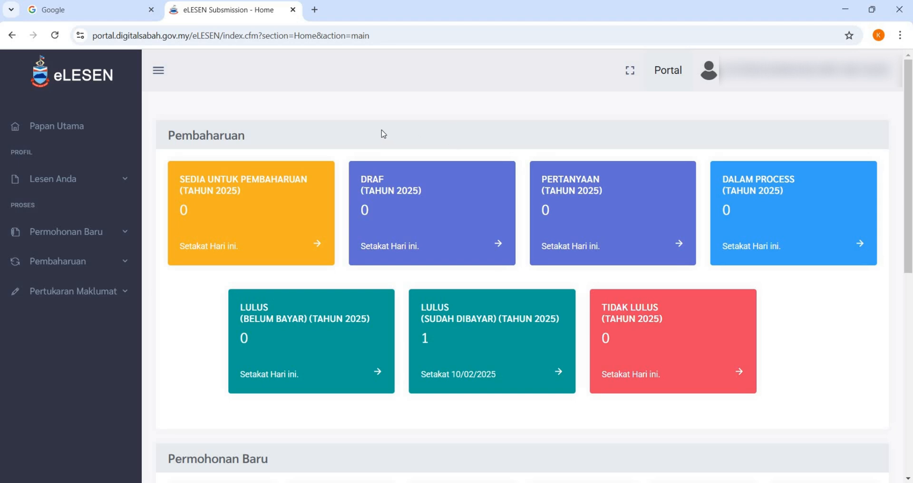
Review the Pembaharuan, Permohonan Baru and Pertukaran Maklumat sections of the eLesen dashboard.
{"action": "left_click_drag", "start_coordinate": [169, 138], "coordinate": [311, 135]}
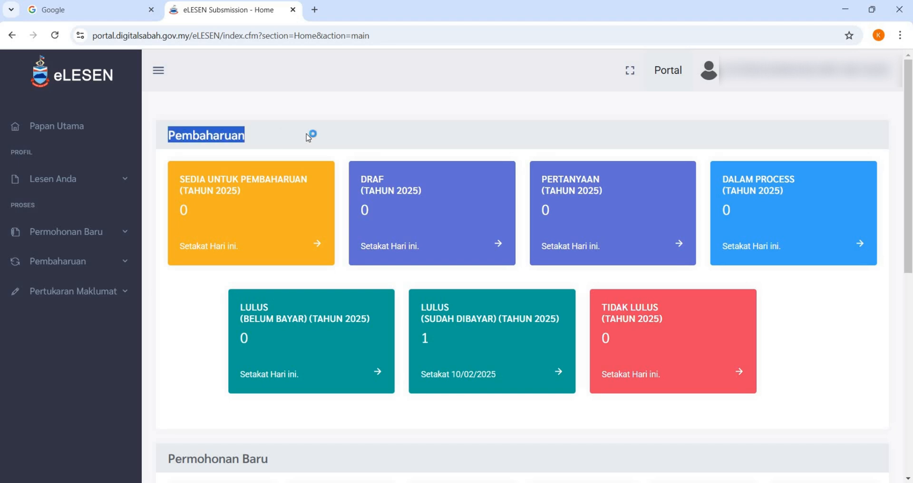
{"action": "left_click", "coordinate": [308, 137]}
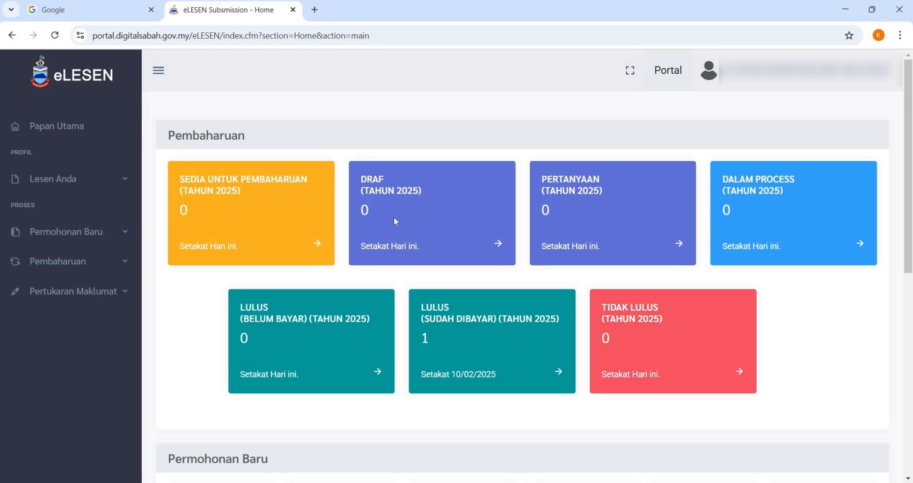
{"action": "scroll", "coordinate": [394, 194], "scroll_direction": "down", "scroll_amount": 1}
{"action": "scroll", "coordinate": [394, 194], "scroll_direction": "down", "scroll_amount": 4}
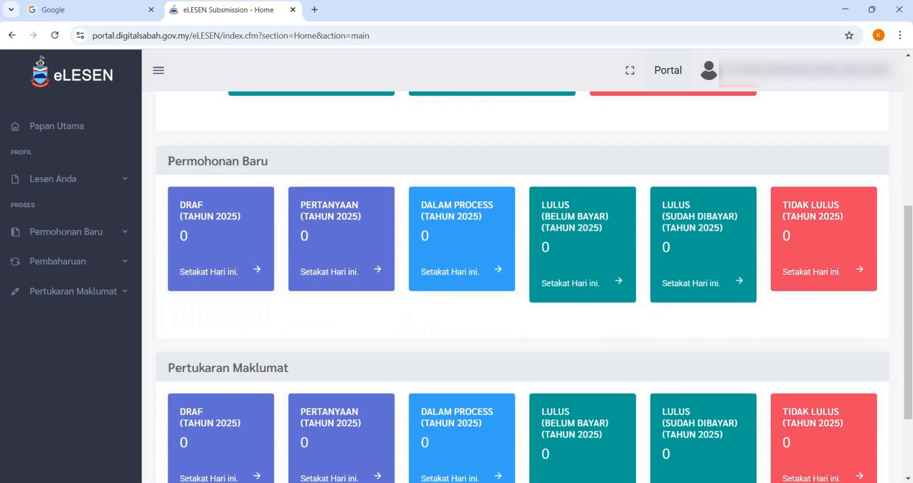
{"action": "triple_click", "coordinate": [281, 167]}
{"action": "left_click", "coordinate": [338, 162]}
{"action": "scroll", "coordinate": [337, 164], "scroll_direction": "down", "scroll_amount": 2}
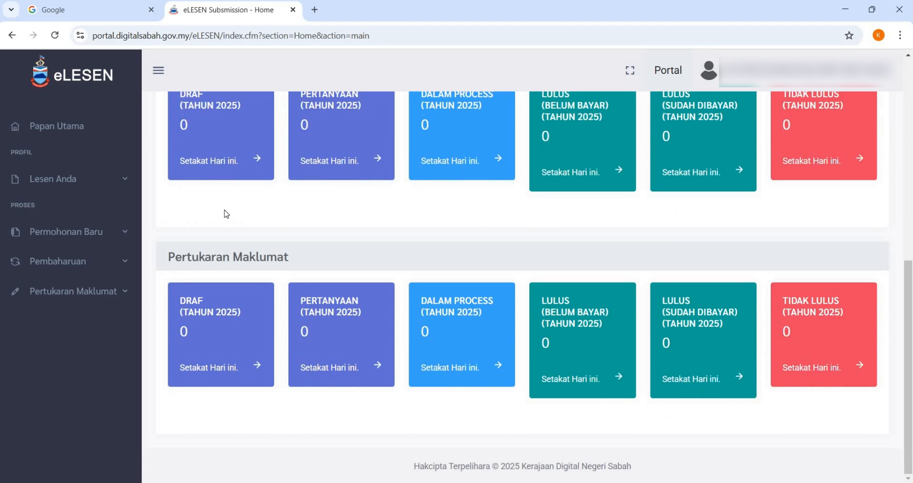
{"action": "triple_click", "coordinate": [370, 249]}
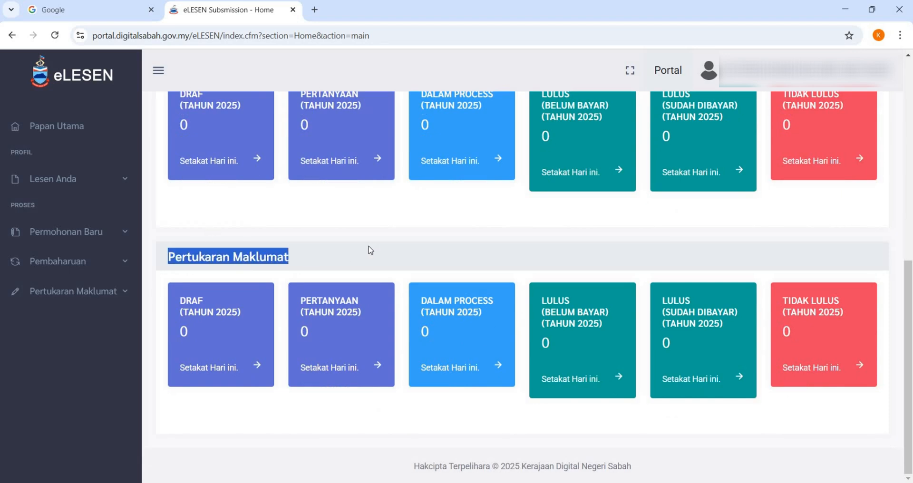
{"action": "left_click", "coordinate": [252, 253]}
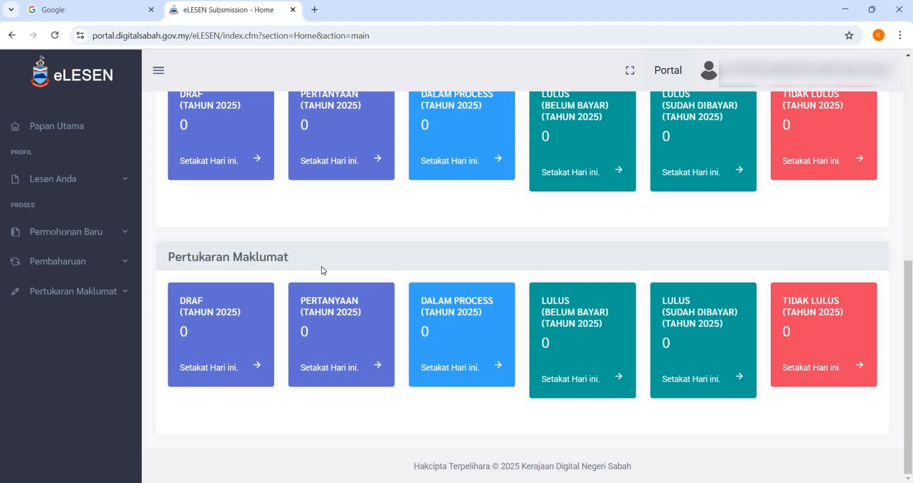
{"action": "scroll", "coordinate": [323, 270], "scroll_direction": "up", "scroll_amount": 3}
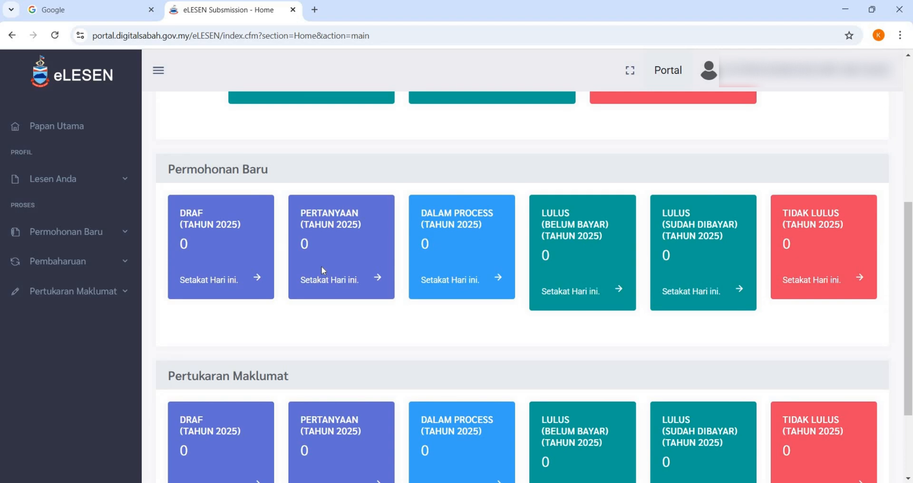
{"action": "triple_click", "coordinate": [313, 174]}
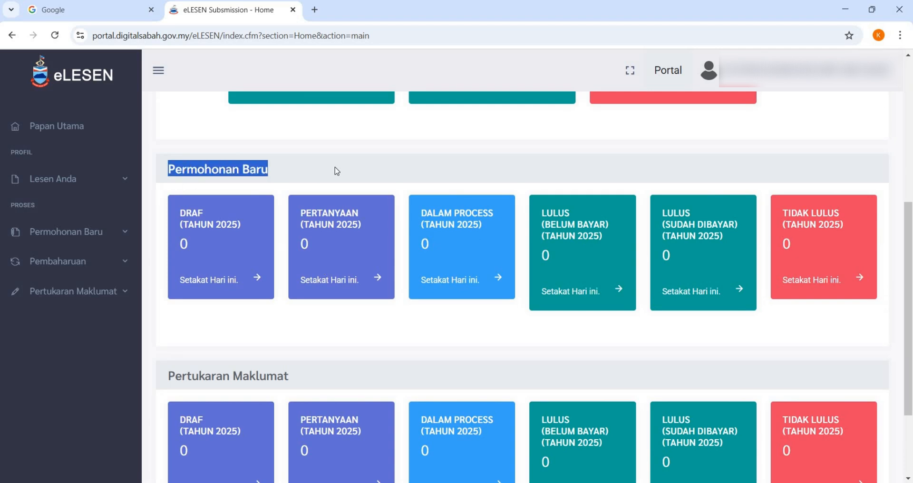
{"action": "left_click", "coordinate": [342, 171]}
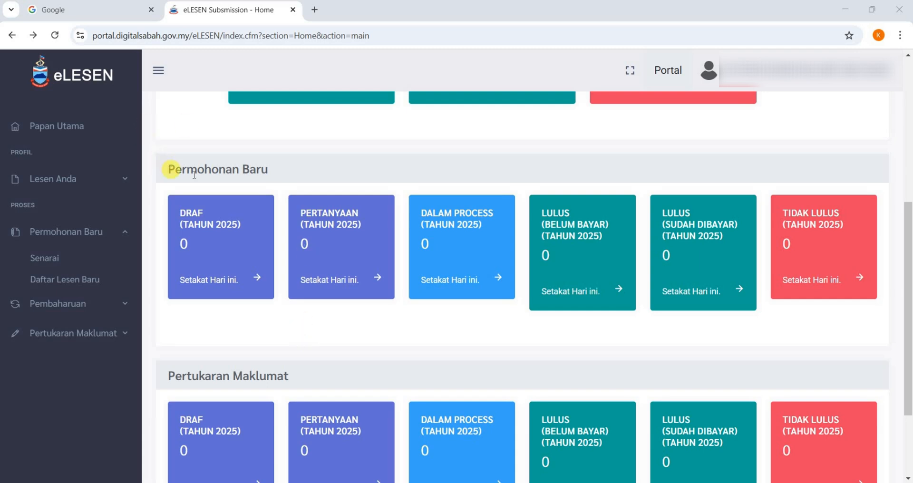
Open the Daftar Lesen Baru form to start a new licence application.
{"action": "left_click_drag", "start_coordinate": [169, 170], "coordinate": [273, 183]}
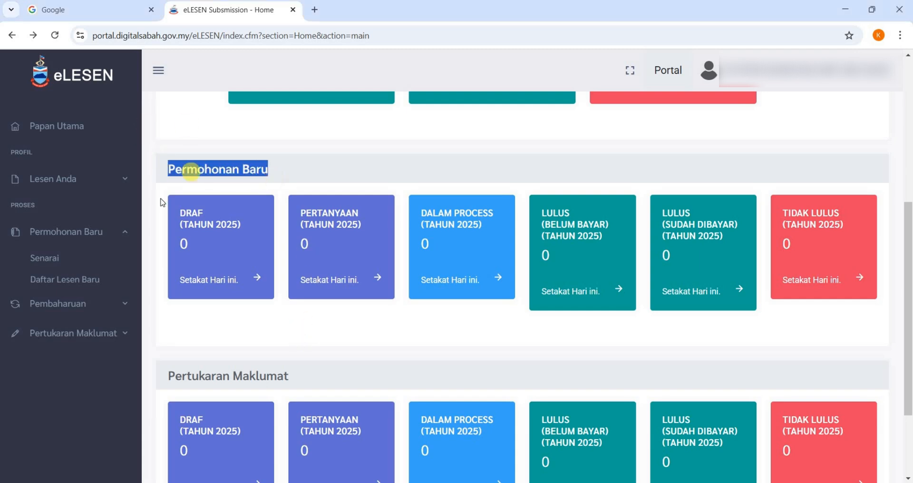
{"action": "left_click", "coordinate": [114, 233]}
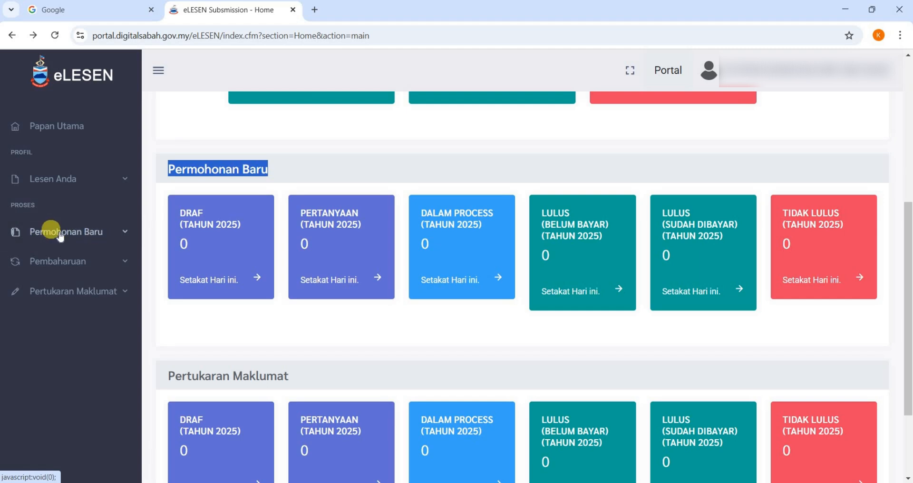
{"action": "left_click", "coordinate": [124, 233]}
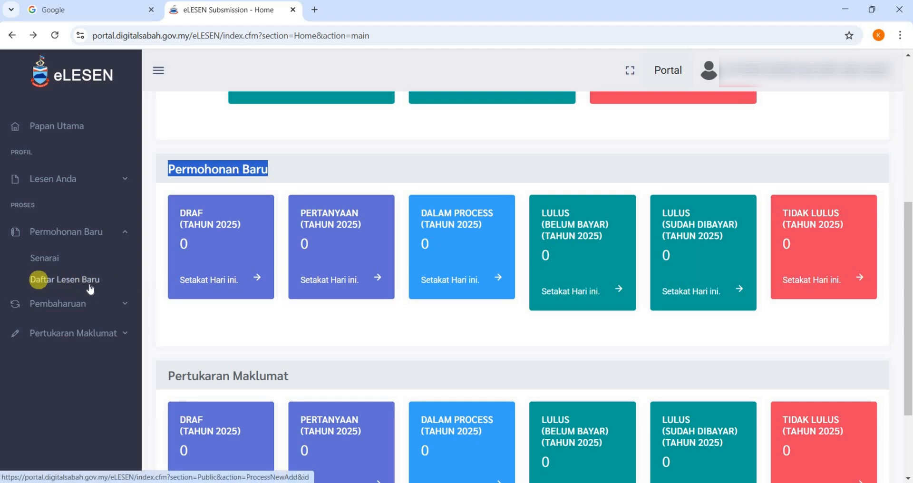
{"action": "left_click", "coordinate": [72, 283]}
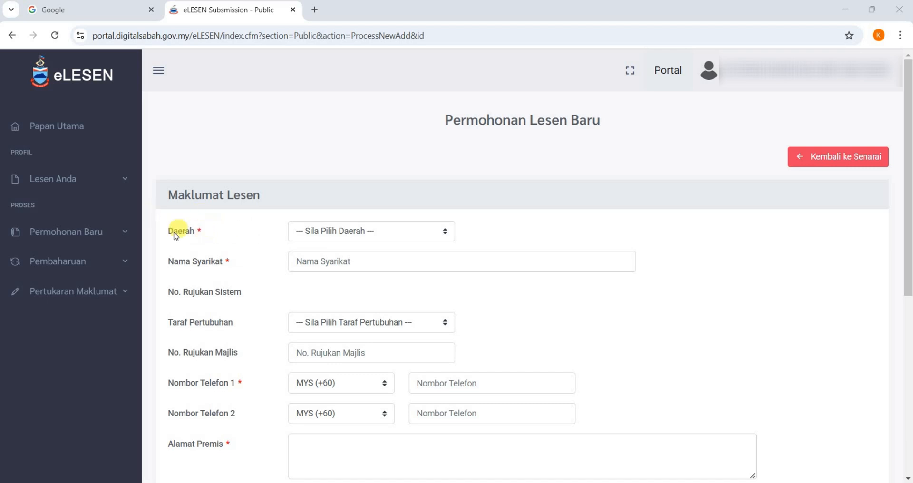
Look through the available districts and set Daerah to Lahad Datu in Maklumat Lesen.
{"action": "left_click", "coordinate": [421, 232]}
{"action": "scroll", "coordinate": [421, 291], "scroll_direction": "down", "scroll_amount": 3}
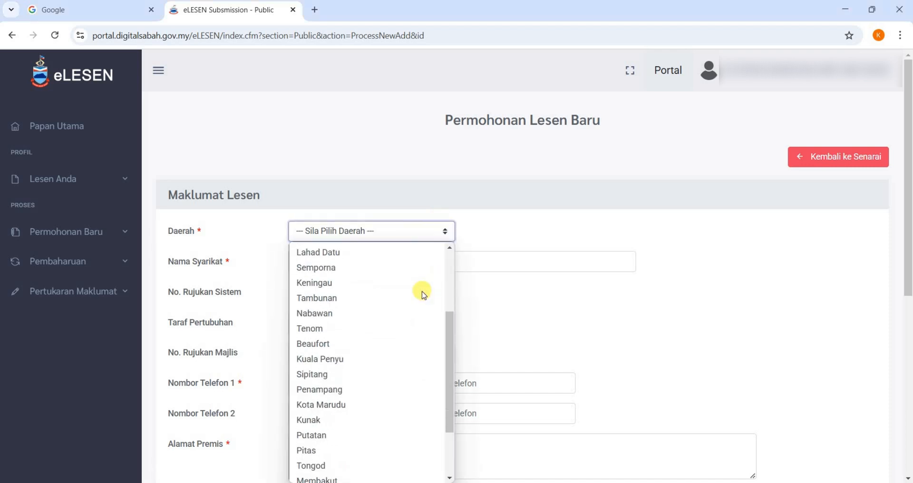
{"action": "scroll", "coordinate": [423, 294], "scroll_direction": "down", "scroll_amount": 2}
{"action": "scroll", "coordinate": [423, 295], "scroll_direction": "up", "scroll_amount": 4}
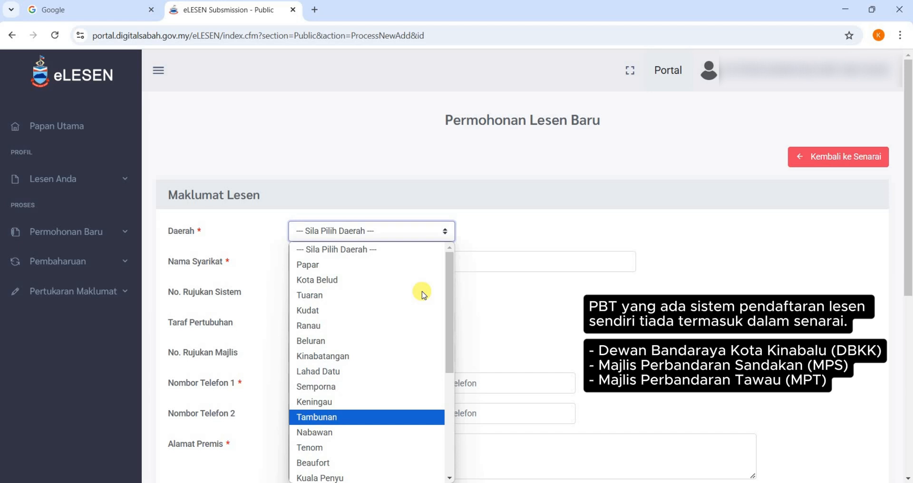
{"action": "scroll", "coordinate": [423, 295], "scroll_direction": "down", "scroll_amount": 3}
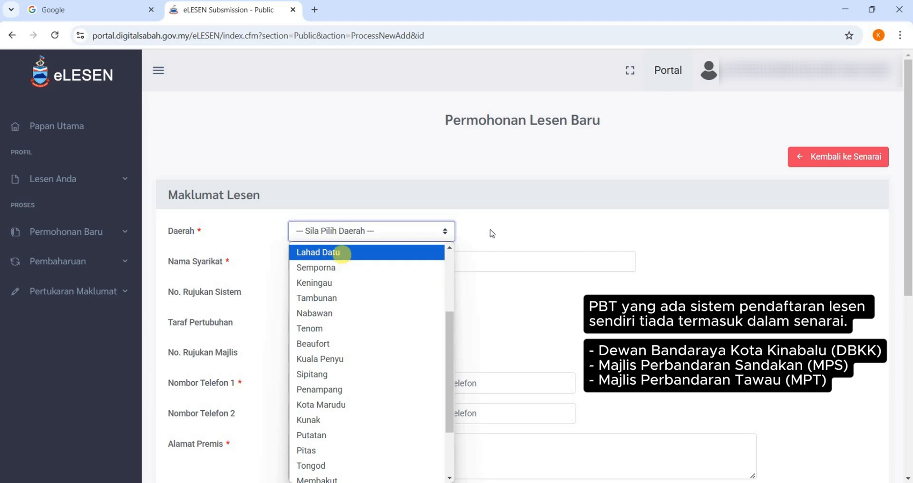
{"action": "left_click", "coordinate": [340, 253]}
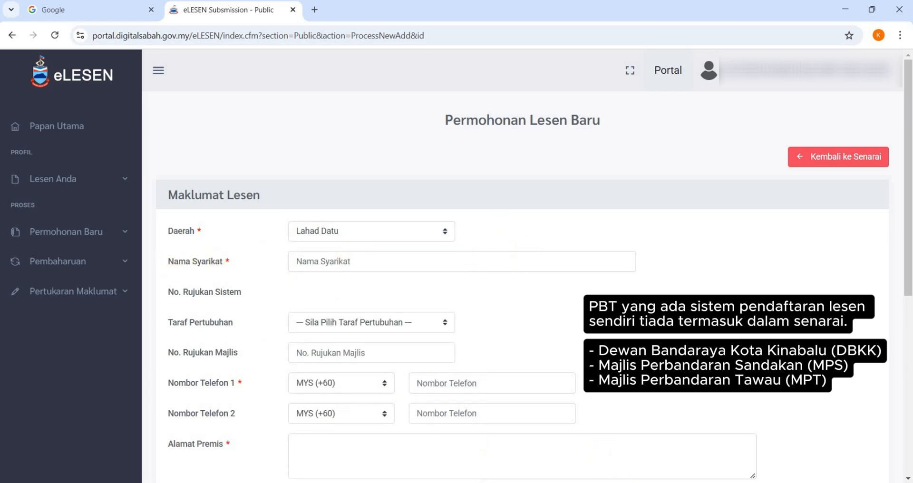
Copy the company name from the notes into the Nama Syarikat field.
{"action": "left_click", "coordinate": [606, 482]}
{"action": "left_click_drag", "start_coordinate": [677, 272], "coordinate": [768, 270]}
{"action": "key", "text": "ctrl+c"}
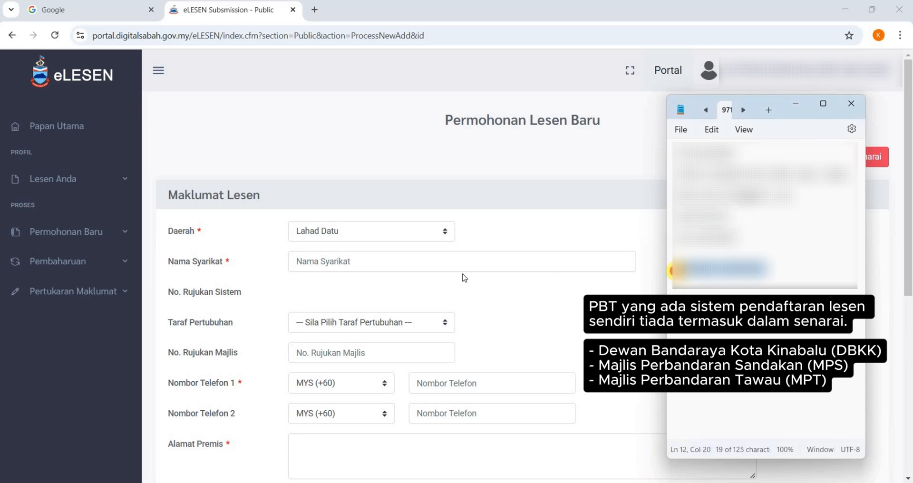
{"action": "left_click", "coordinate": [347, 261]}
{"action": "key", "text": "ctrl+v"}
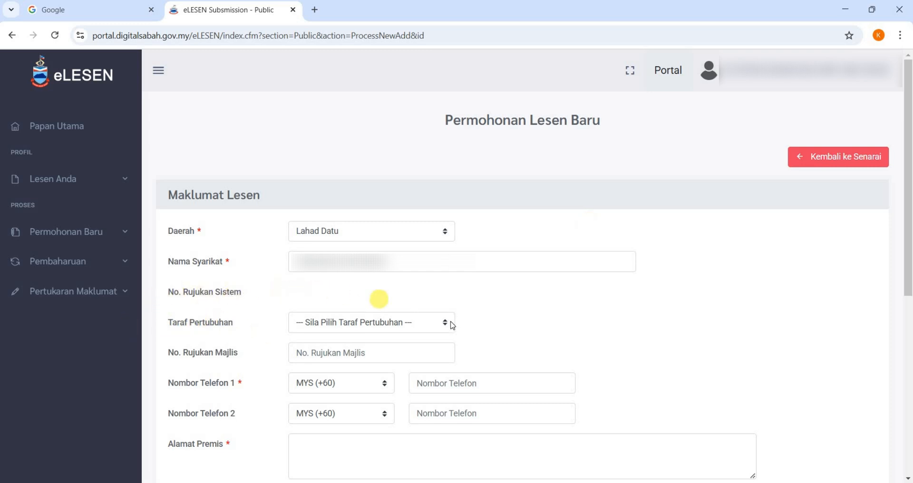
Set Taraf Pertubuhan to Hak Perseorangan.
{"action": "left_click", "coordinate": [406, 324]}
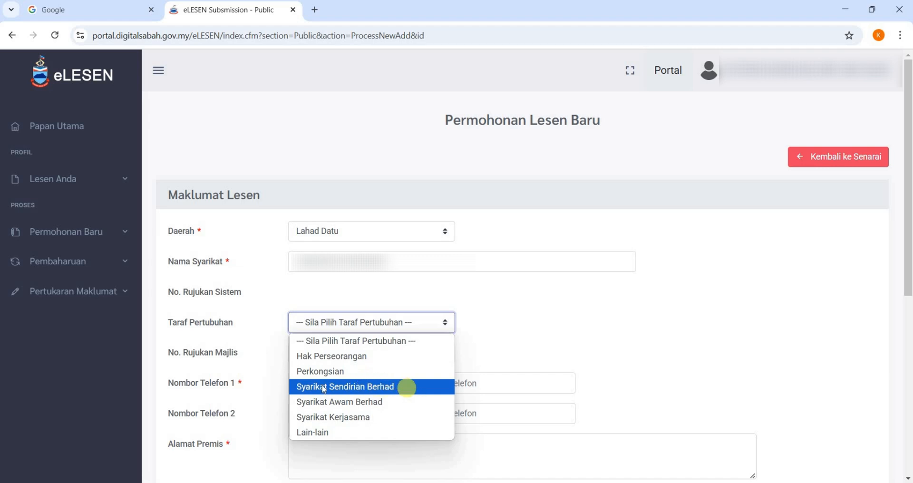
{"action": "left_click", "coordinate": [349, 361]}
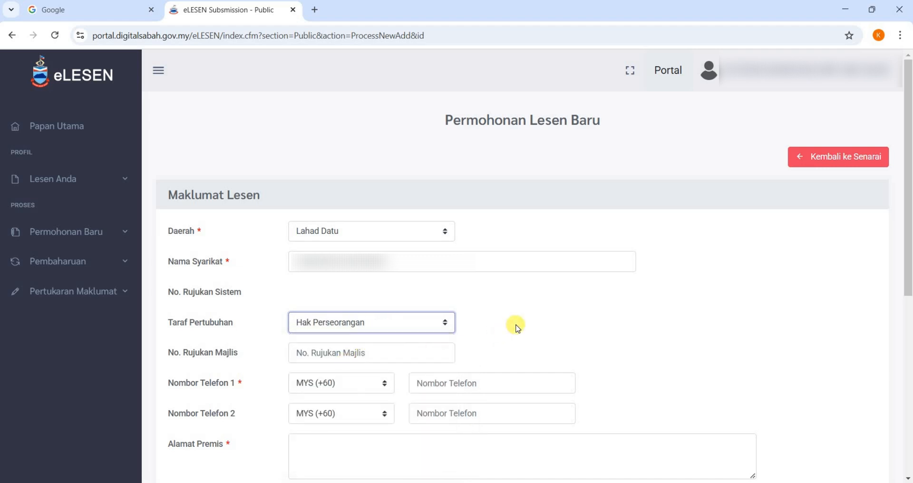
{"action": "left_click", "coordinate": [518, 329]}
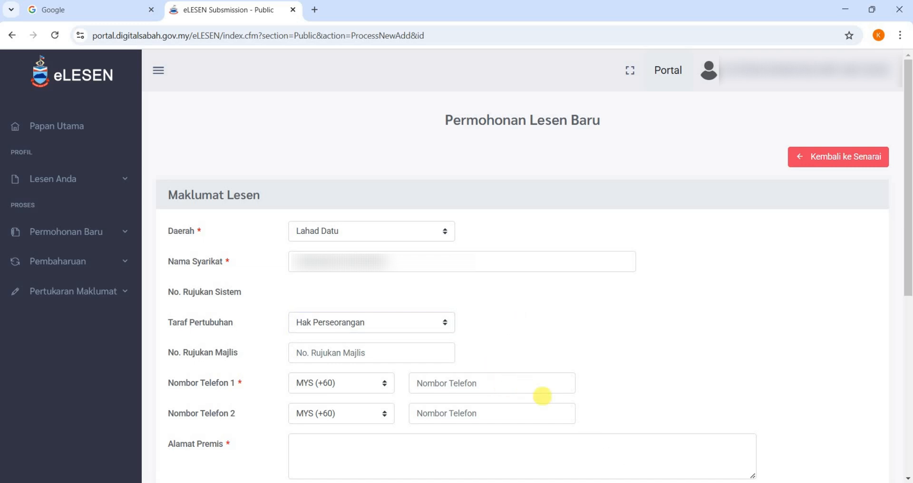
Copy the contact's phone number from the notes into Nombor Telefon 1.
{"action": "left_click", "coordinate": [636, 482]}
{"action": "left_click", "coordinate": [669, 217]}
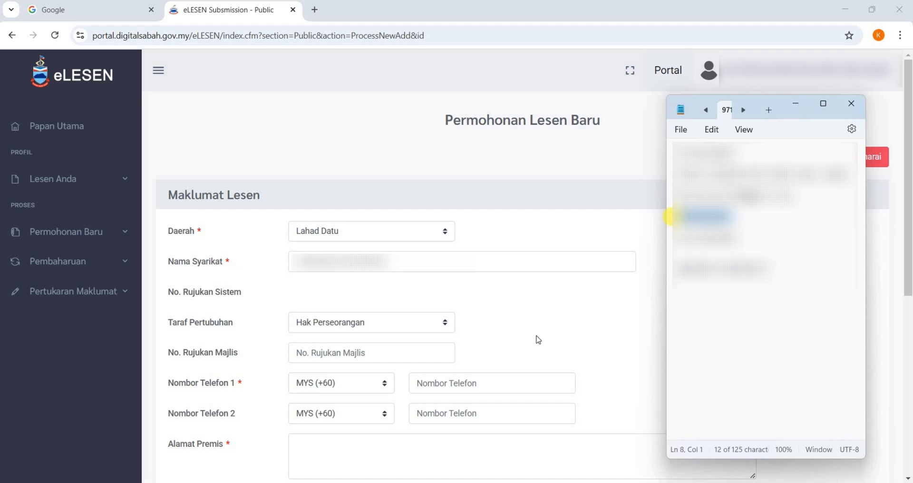
{"action": "left_click", "coordinate": [490, 383]}
{"action": "key", "text": "ctrl+v"}
{"action": "left_click", "coordinate": [555, 328]}
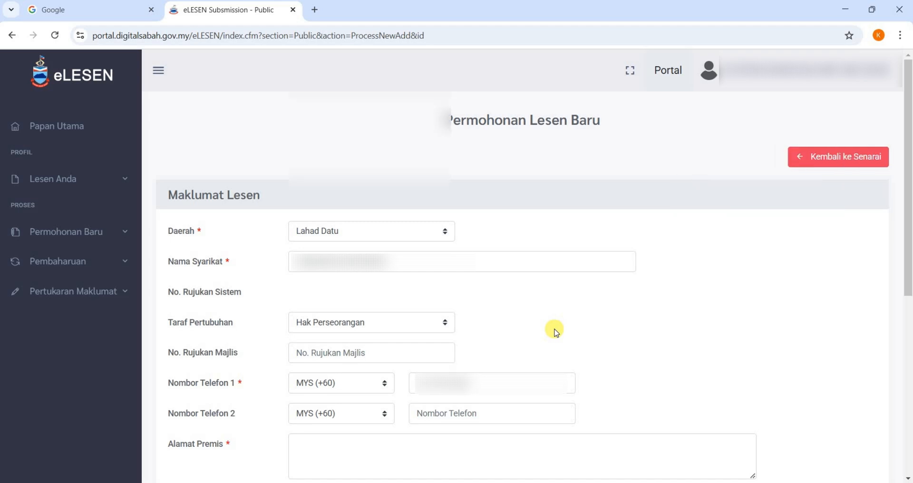
Paste the business premises address into the Alamat Premis field.
{"action": "scroll", "coordinate": [555, 332], "scroll_direction": "down", "scroll_amount": 4}
{"action": "scroll", "coordinate": [555, 331], "scroll_direction": "down", "scroll_amount": 1}
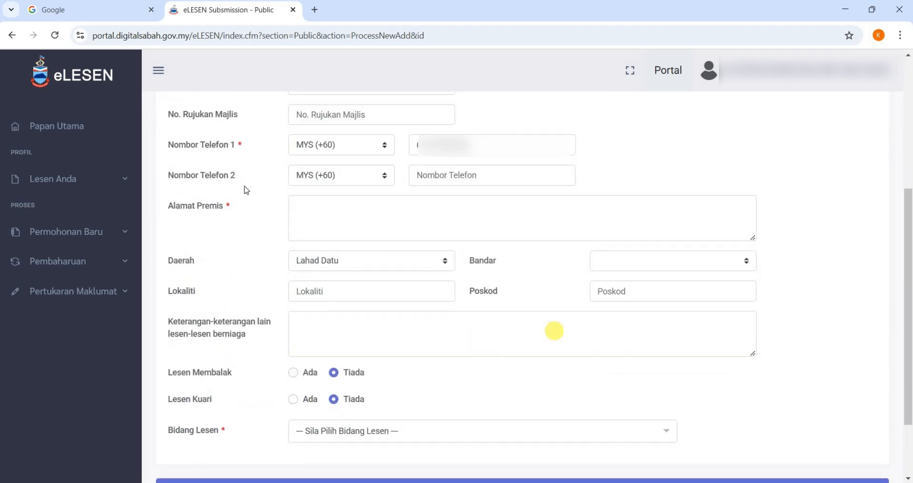
{"action": "left_click", "coordinate": [330, 206]}
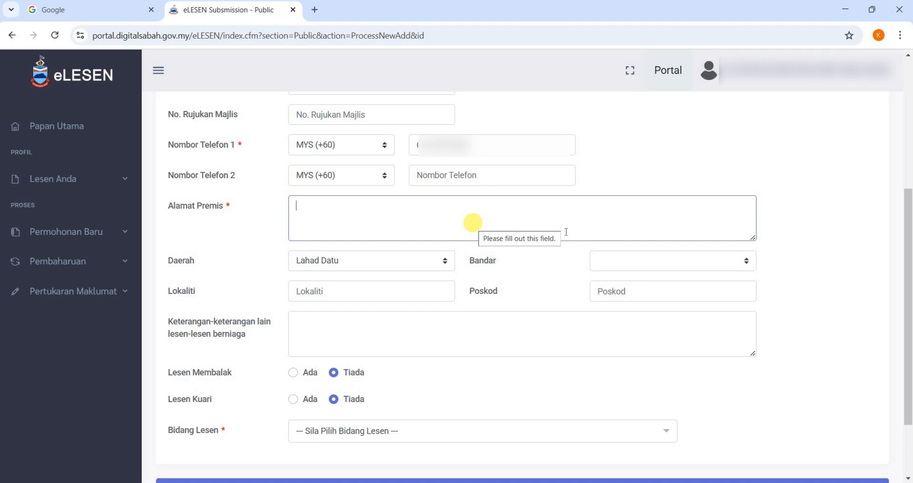
{"action": "left_click", "coordinate": [374, 219]}
{"action": "key", "text": "ctrl+v"}
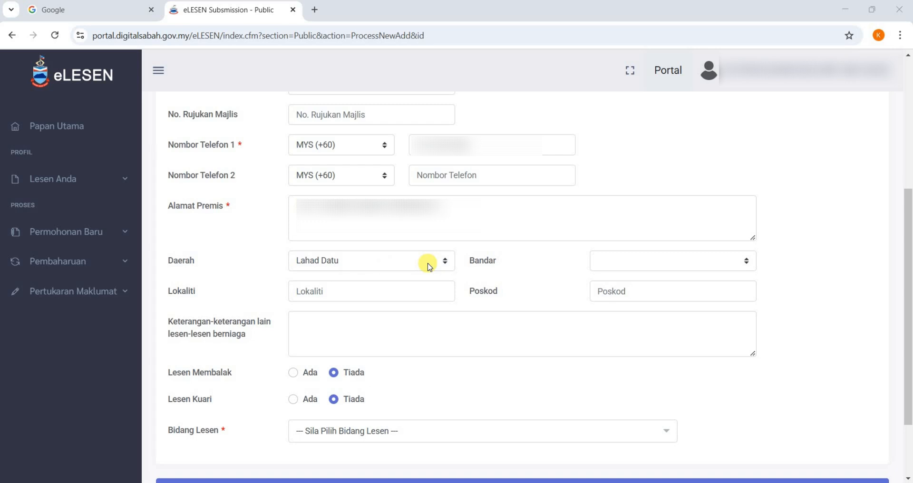
Set Bandar to Lahad Datu and enter 91100 as the Poskod of the business premises.
{"action": "left_click", "coordinate": [709, 262]}
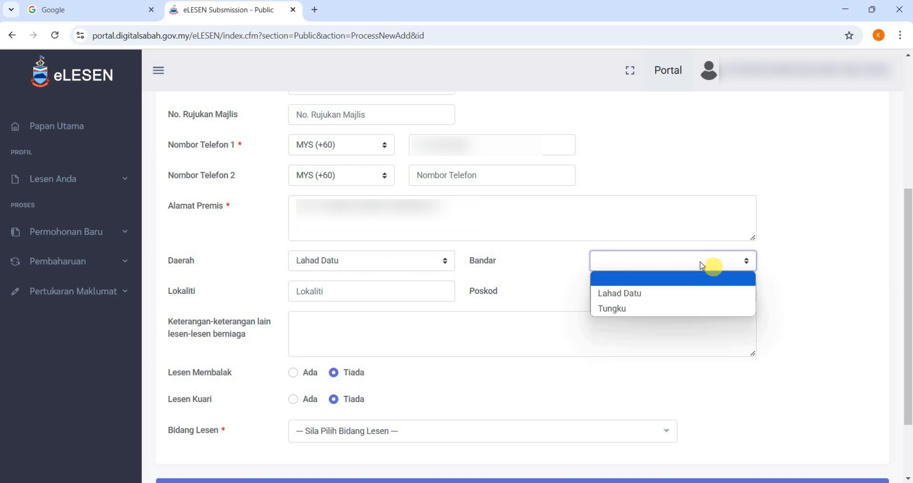
{"action": "left_click", "coordinate": [656, 294]}
{"action": "left_click", "coordinate": [643, 290]}
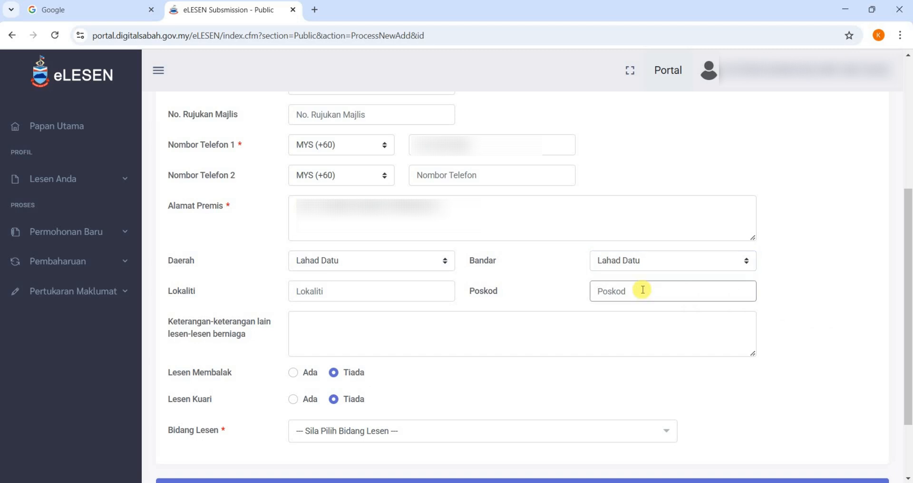
{"action": "type", "text": "91100"}
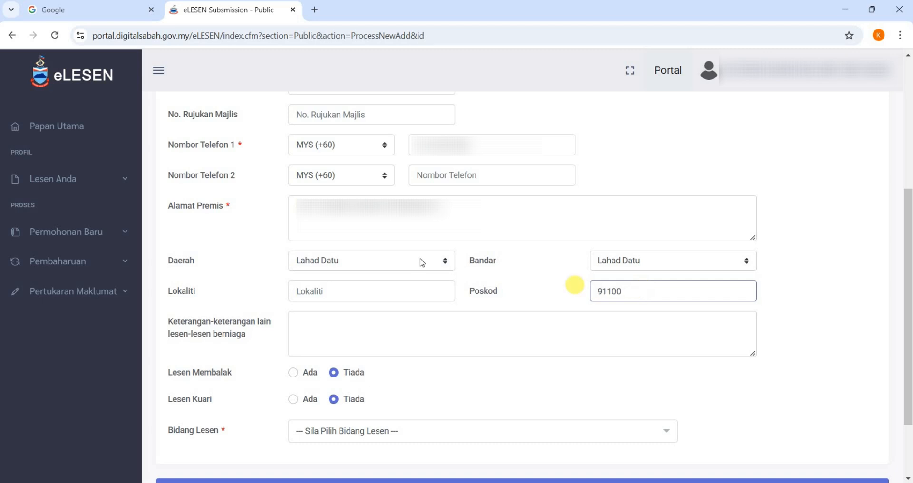
{"action": "left_click", "coordinate": [405, 290]}
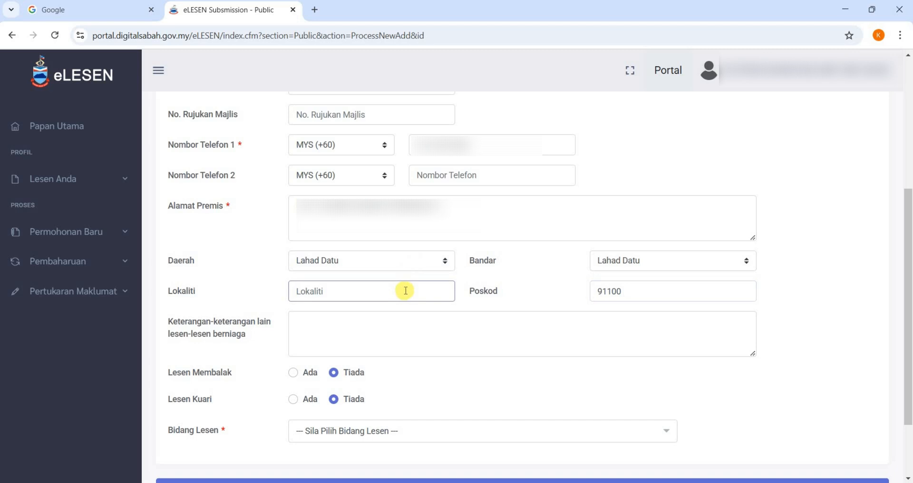
{"action": "left_click", "coordinate": [545, 292]}
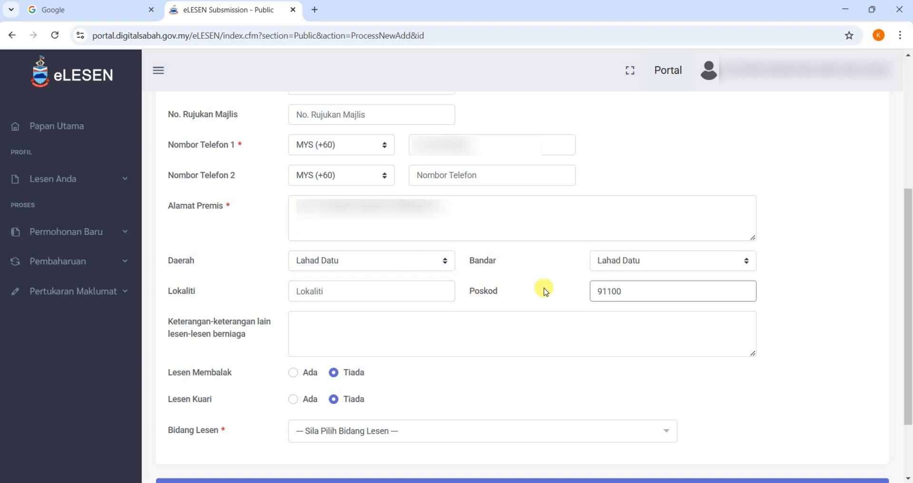
Look through the Bidang Lesen options, search for "kecantikan" and set the licence field to Kecantikan.
{"action": "scroll", "coordinate": [546, 291], "scroll_direction": "down", "scroll_amount": 2}
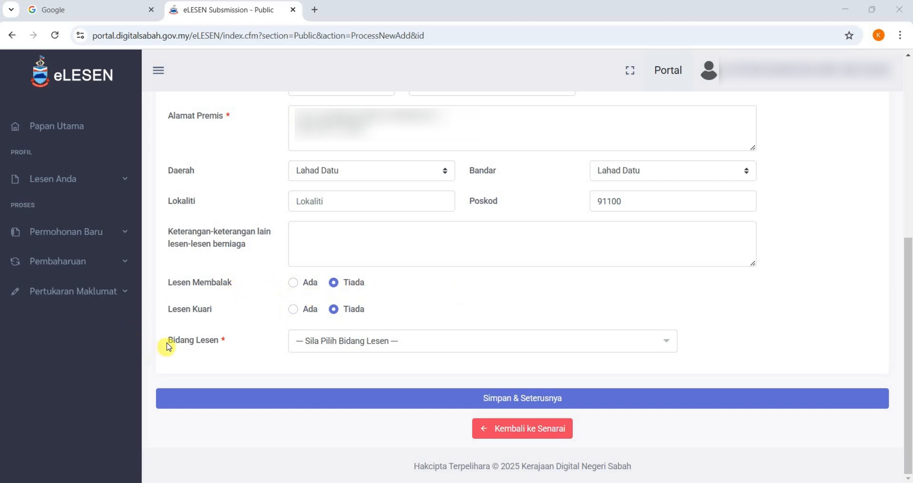
{"action": "left_click_drag", "start_coordinate": [167, 341], "coordinate": [222, 344]}
{"action": "left_click", "coordinate": [222, 342]}
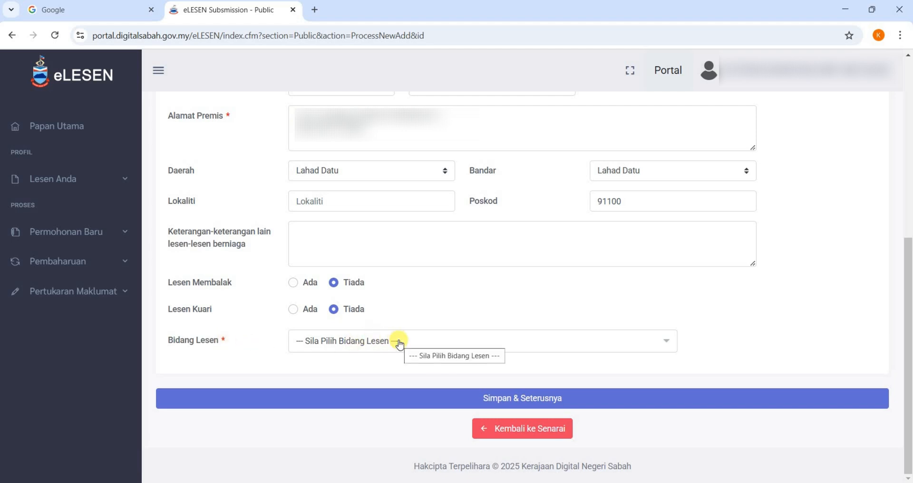
{"action": "left_click", "coordinate": [533, 342]}
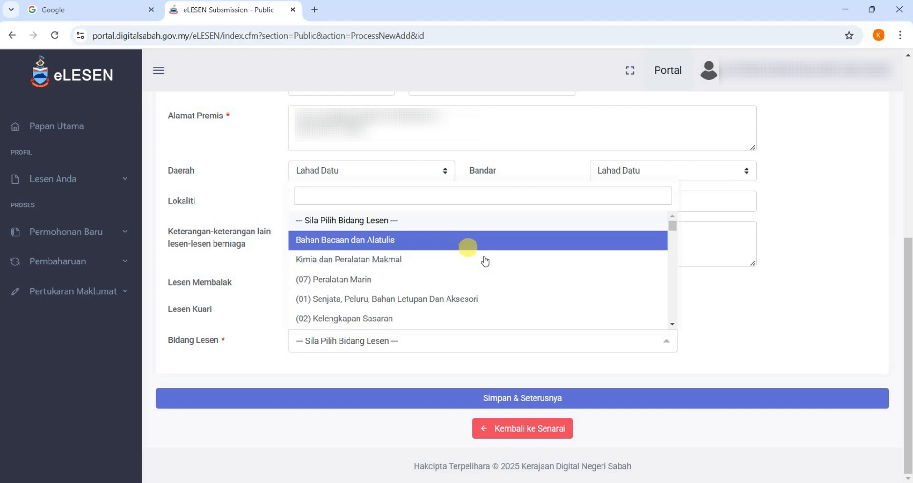
{"action": "scroll", "coordinate": [513, 266], "scroll_direction": "down", "scroll_amount": 3}
{"action": "scroll", "coordinate": [538, 268], "scroll_direction": "up", "scroll_amount": 3}
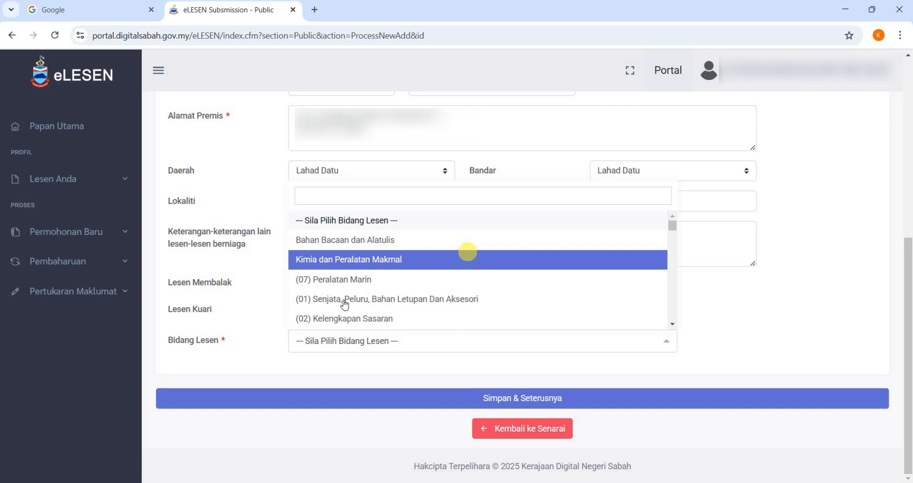
{"action": "scroll", "coordinate": [376, 292], "scroll_direction": "down", "scroll_amount": 3}
{"action": "scroll", "coordinate": [376, 292], "scroll_direction": "up", "scroll_amount": 3}
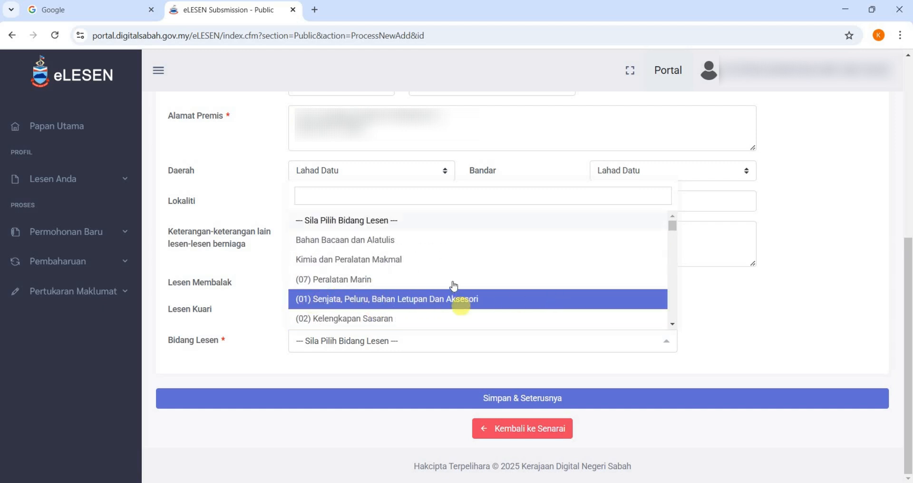
{"action": "scroll", "coordinate": [457, 284], "scroll_direction": "down", "scroll_amount": 3}
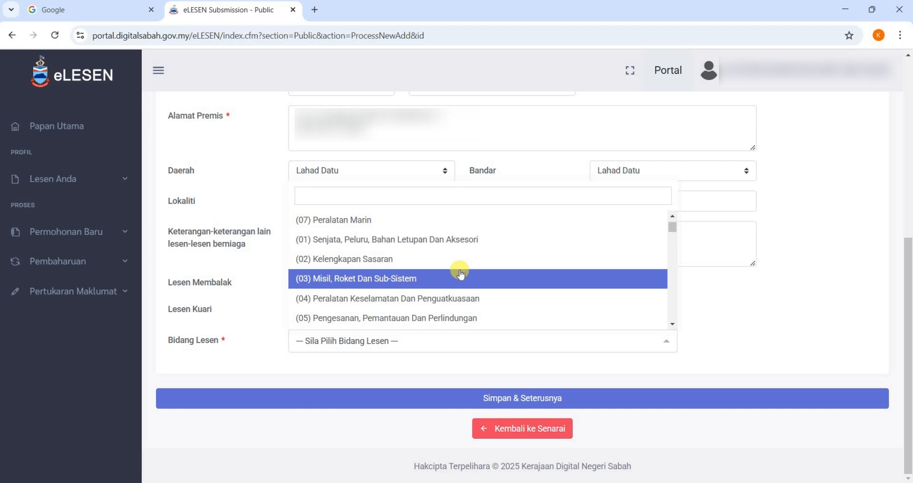
{"action": "scroll", "coordinate": [460, 274], "scroll_direction": "down", "scroll_amount": 3}
{"action": "scroll", "coordinate": [460, 273], "scroll_direction": "up", "scroll_amount": 6}
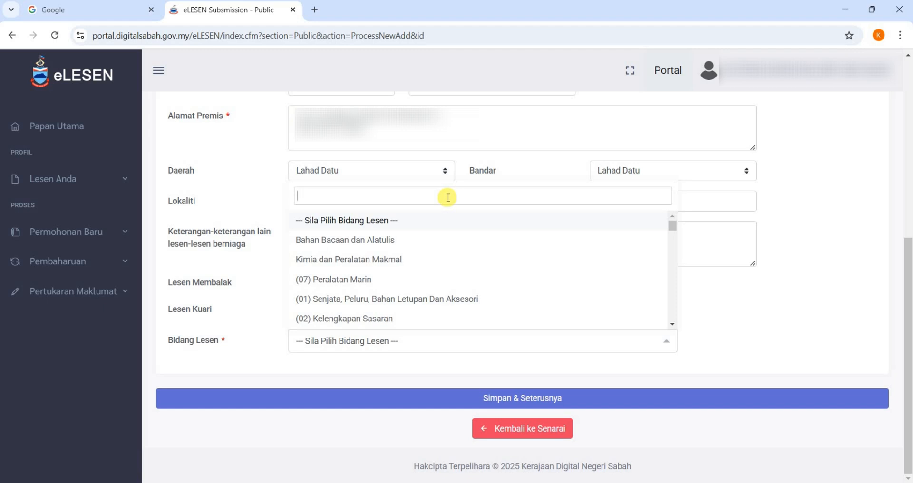
{"action": "type", "text": "kecantikan"}
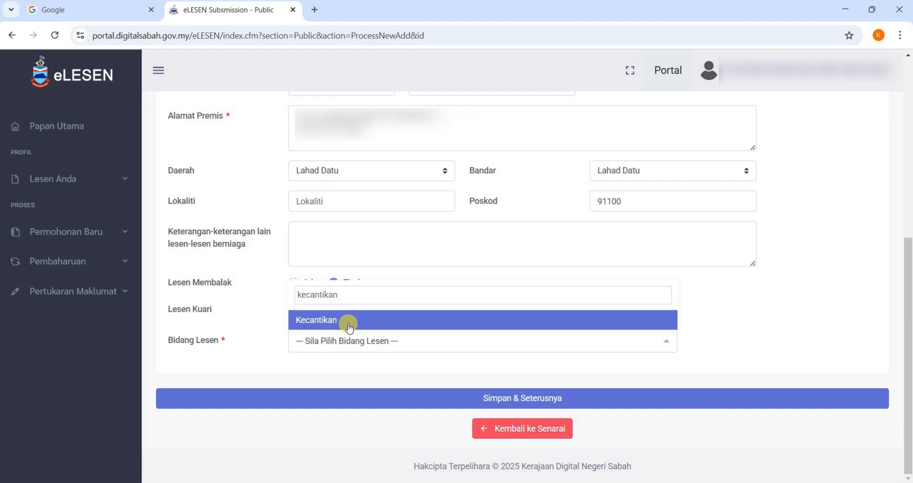
{"action": "left_click", "coordinate": [484, 323]}
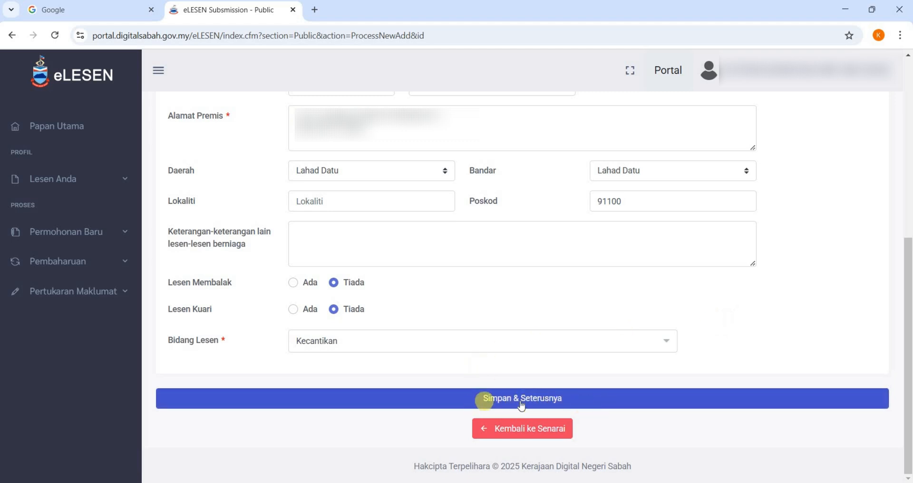
Save the licence information, check the system reference number in the confirmation and continue to the next part.
{"action": "left_click", "coordinate": [550, 402]}
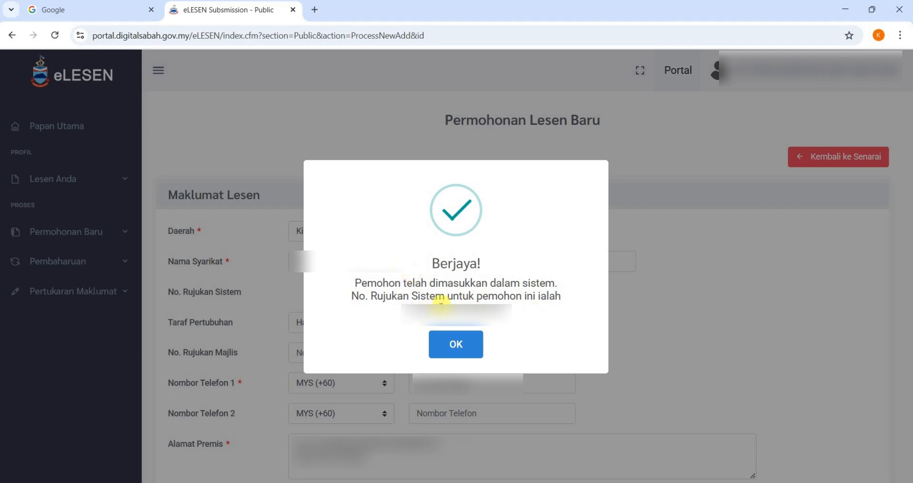
{"action": "left_click_drag", "start_coordinate": [403, 312], "coordinate": [515, 314]}
{"action": "left_click", "coordinate": [506, 337]}
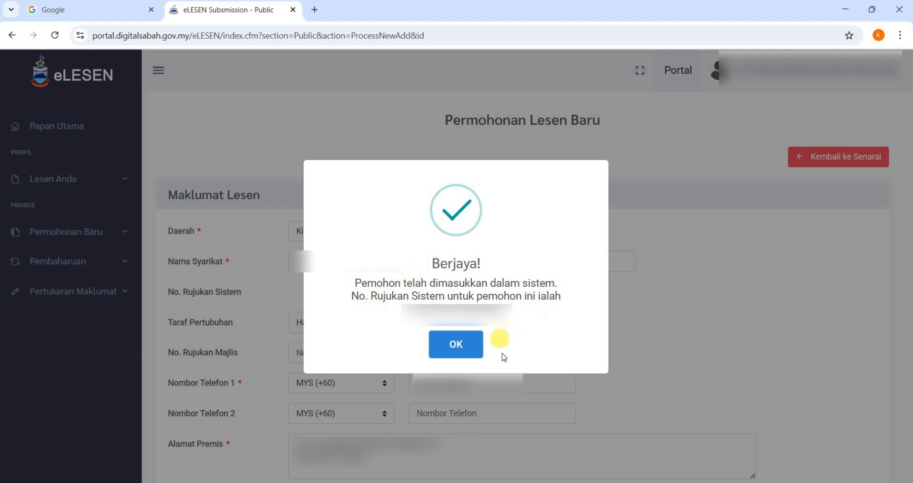
{"action": "left_click", "coordinate": [462, 350]}
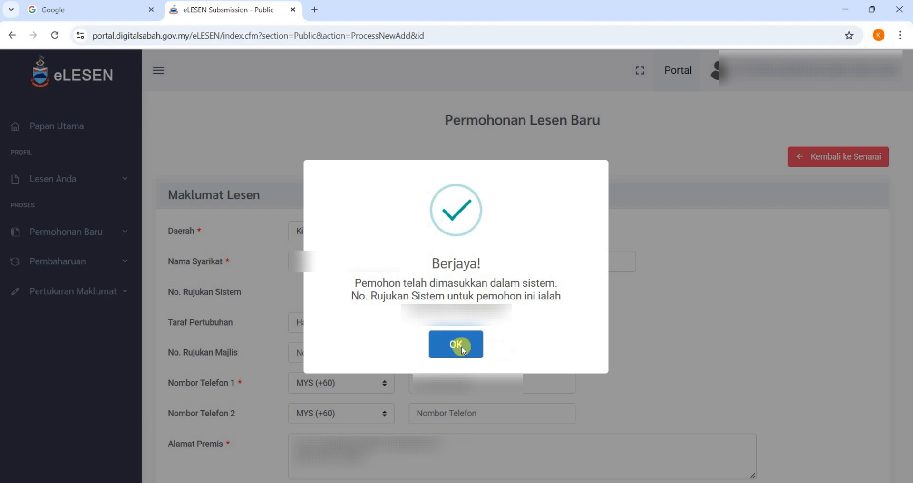
Add Aksesori Wanita & Kecantikan as a Jenis Lesen under Perniagaan-perniagaan.
{"action": "scroll", "coordinate": [499, 333], "scroll_direction": "down", "scroll_amount": 10}
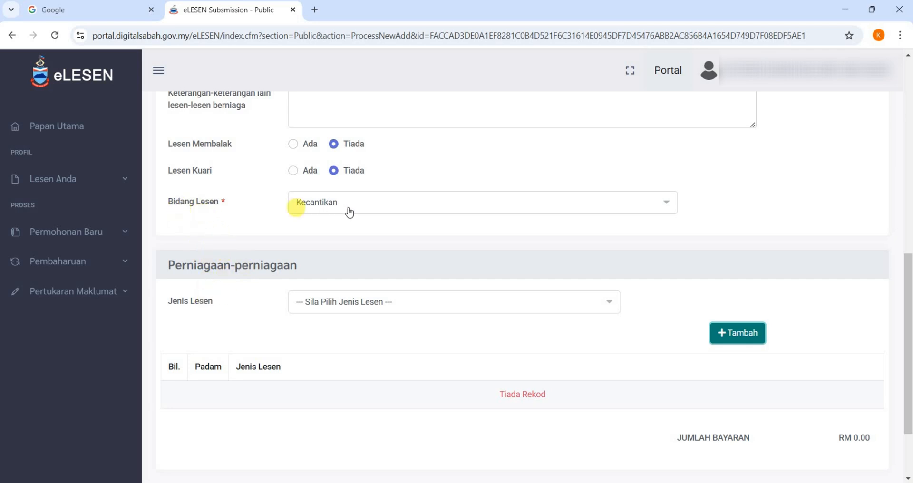
{"action": "left_click", "coordinate": [435, 302]}
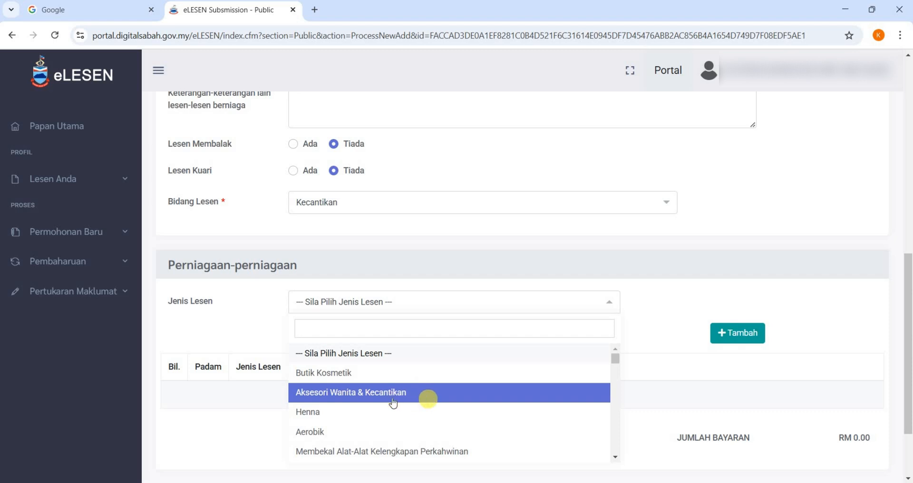
{"action": "scroll", "coordinate": [380, 404], "scroll_direction": "down", "scroll_amount": 1}
{"action": "scroll", "coordinate": [442, 399], "scroll_direction": "up", "scroll_amount": 1}
{"action": "left_click", "coordinate": [443, 395]}
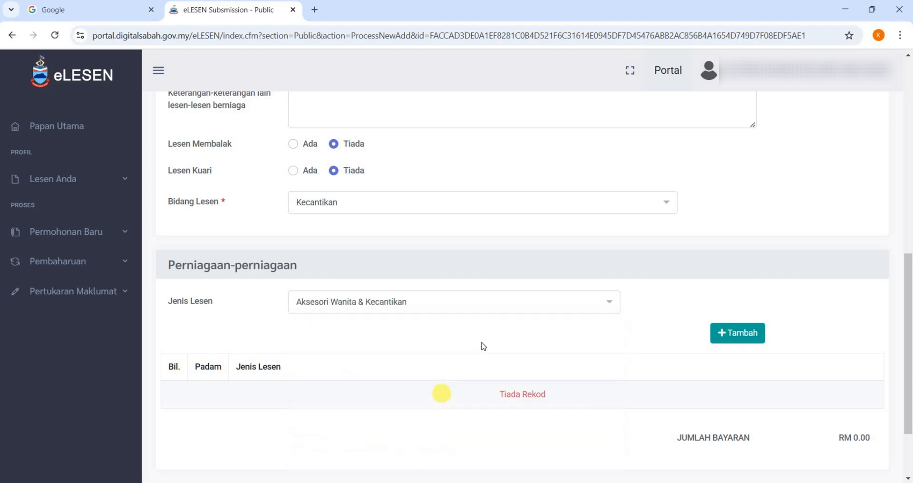
{"action": "left_click", "coordinate": [752, 342]}
{"action": "scroll", "coordinate": [566, 250], "scroll_direction": "down", "scroll_amount": 1}
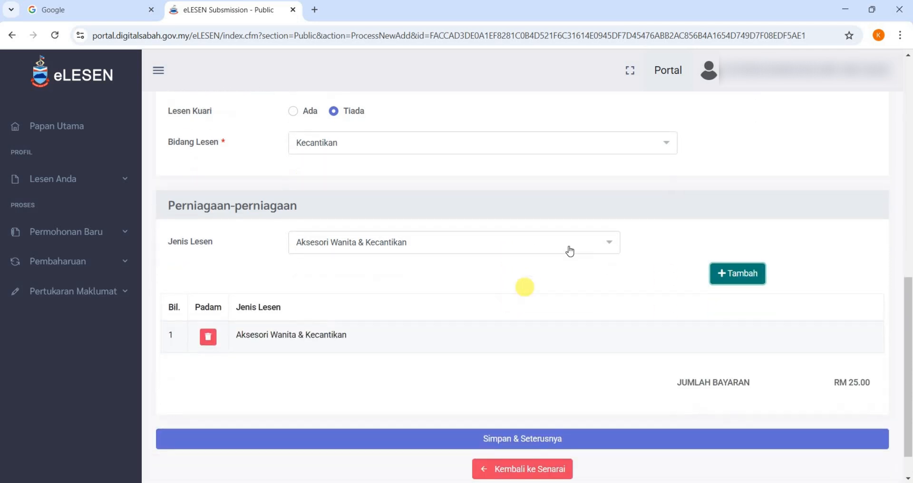
Examine the other available Jenis Lesen options and the Jumlah Bayaran for the added licence type.
{"action": "left_click", "coordinate": [569, 249]}
{"action": "scroll", "coordinate": [481, 316], "scroll_direction": "down", "scroll_amount": 1}
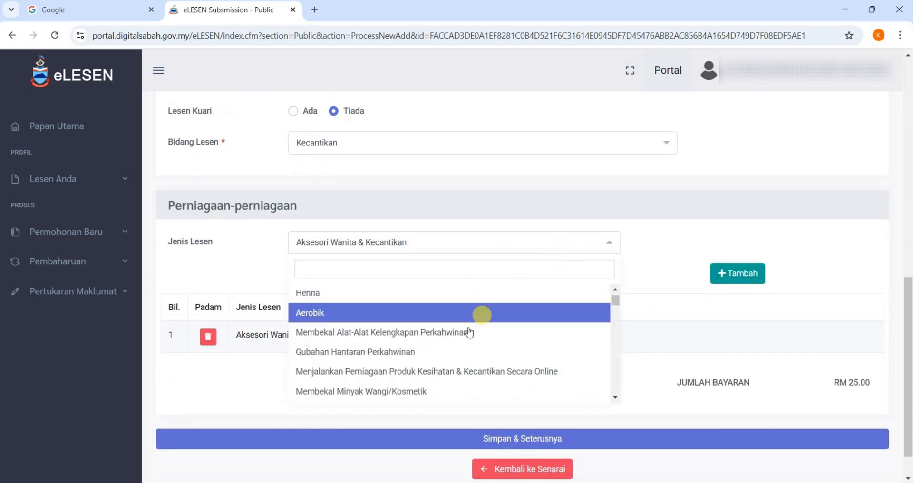
{"action": "left_click", "coordinate": [646, 282]}
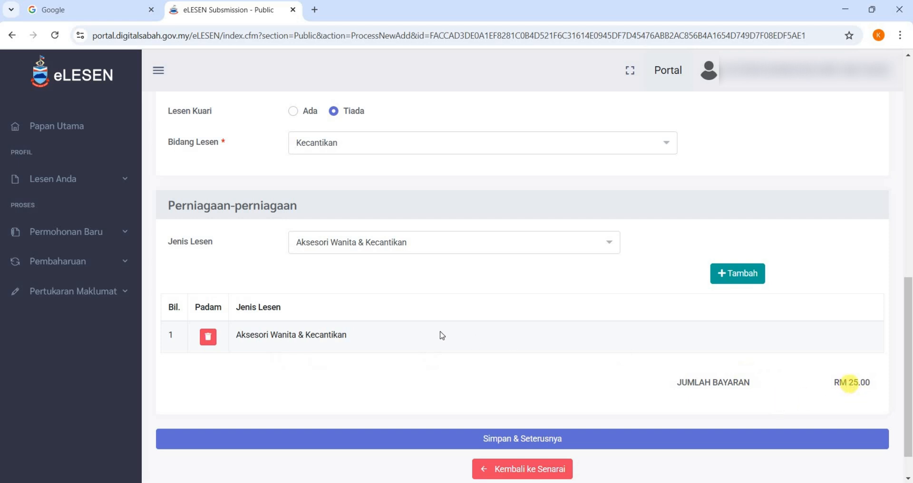
{"action": "triple_click", "coordinate": [877, 388]}
{"action": "left_click", "coordinate": [546, 351]}
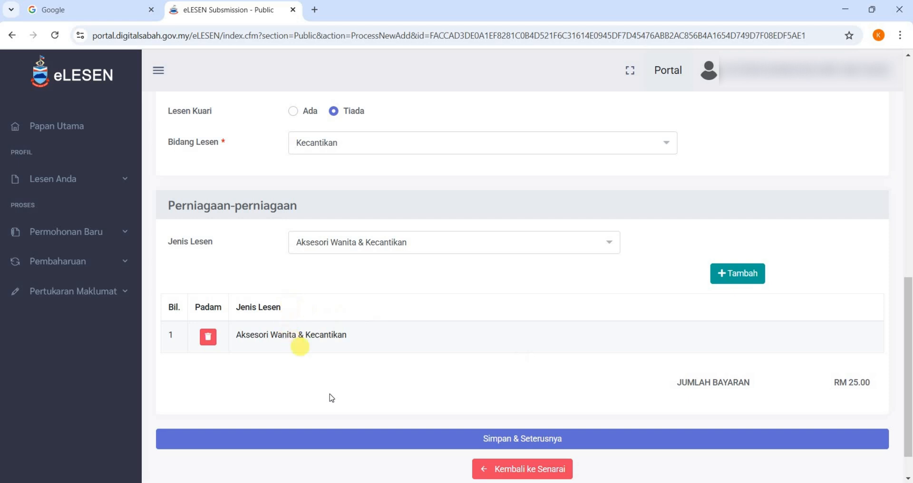
{"action": "left_click", "coordinate": [485, 255]}
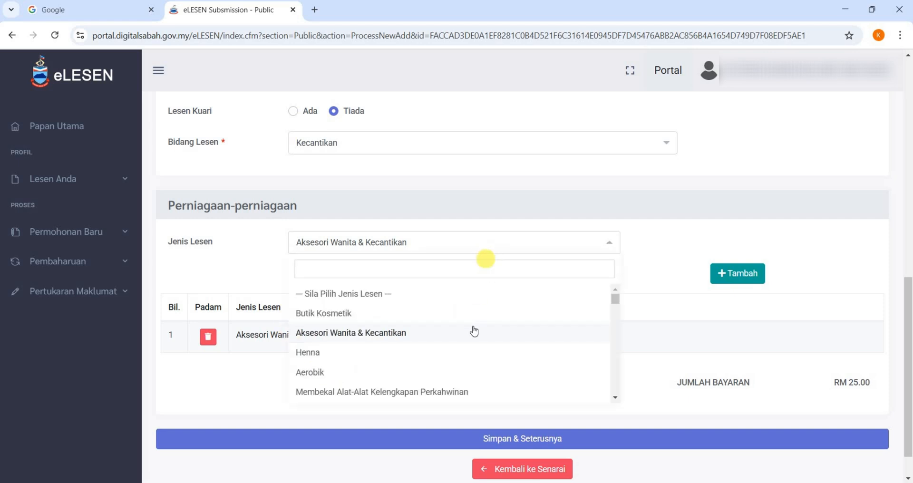
{"action": "left_click", "coordinate": [675, 306]}
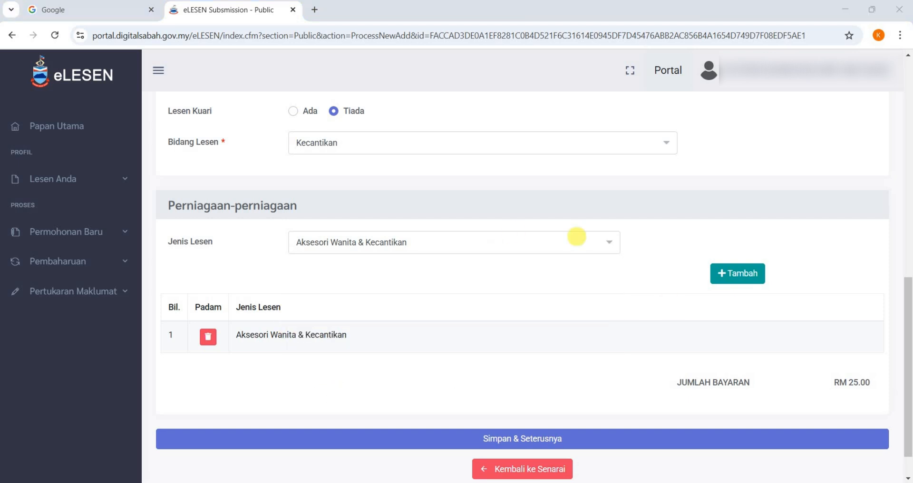
Add Menjalankan Perniagaan Produk Kesihatan & Kecantikan Secara Online to the list of licence types.
{"action": "left_click", "coordinate": [591, 241]}
{"action": "scroll", "coordinate": [463, 322], "scroll_direction": "down", "scroll_amount": 1}
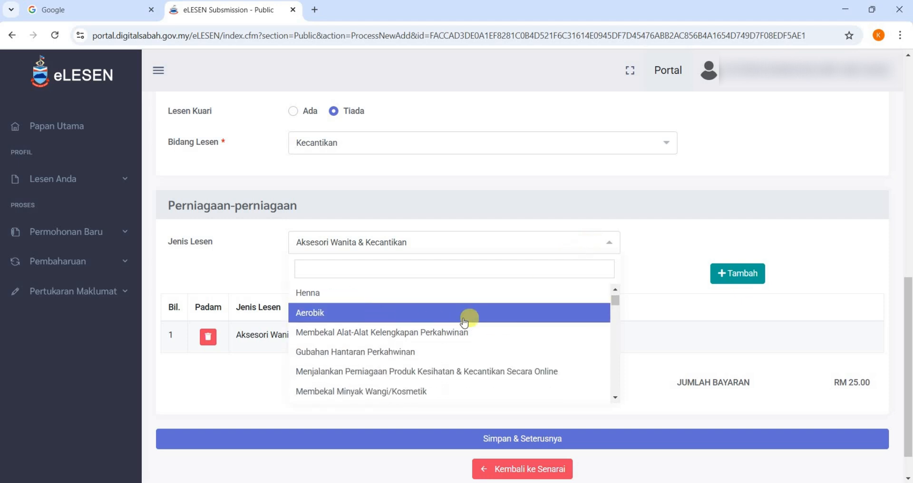
{"action": "scroll", "coordinate": [447, 321], "scroll_direction": "down", "scroll_amount": 1}
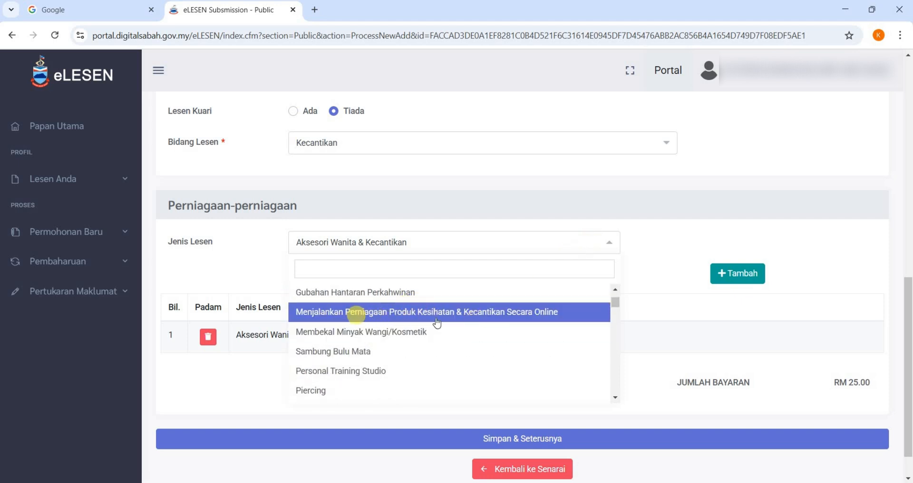
{"action": "left_click", "coordinate": [519, 320]}
{"action": "left_click", "coordinate": [737, 274]}
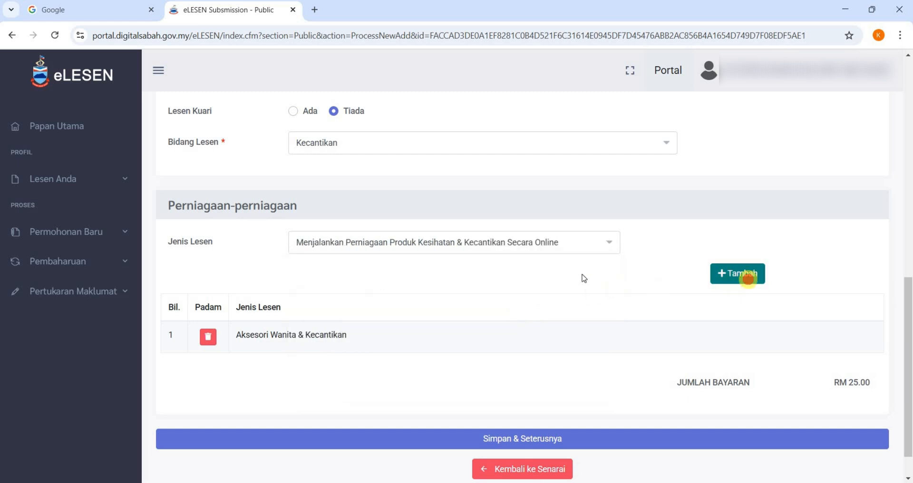
Search the Jenis Lesen options for "kosmetik" and add Membekal Minyak Wangi/Kosmetik to the list of licence types.
{"action": "left_click", "coordinate": [594, 246]}
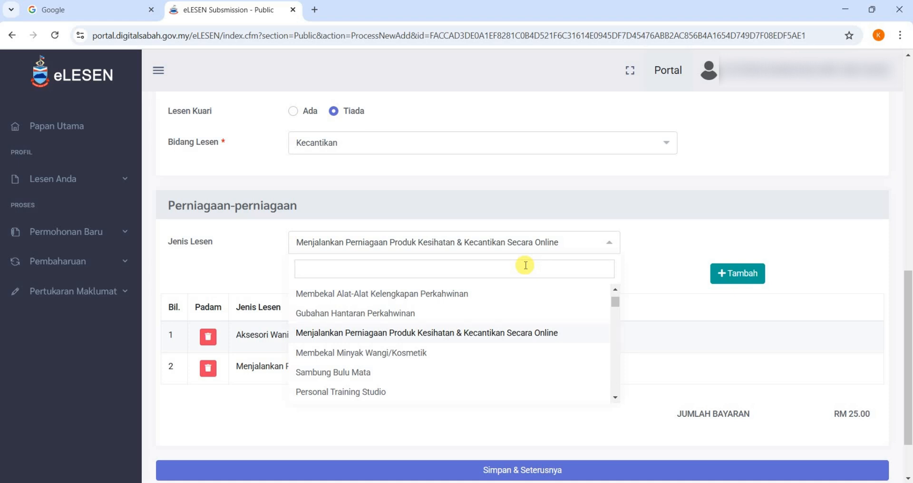
{"action": "type", "text": "kosmetik"}
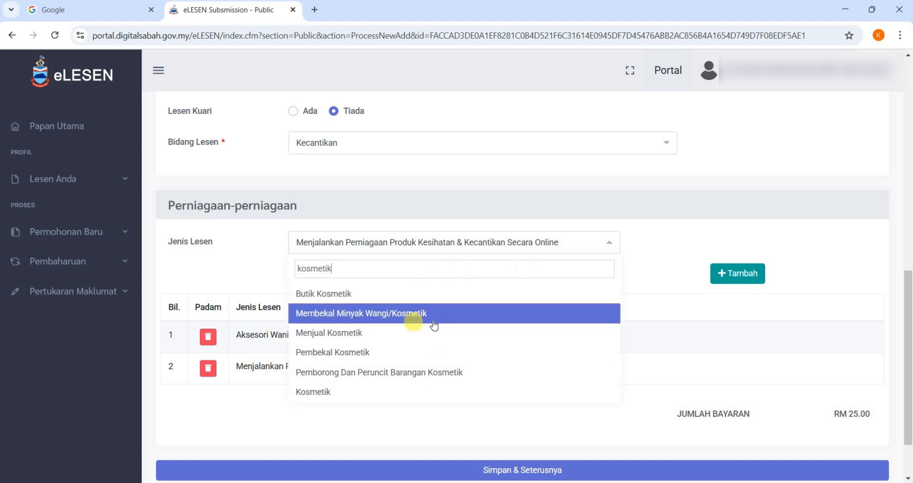
{"action": "left_click", "coordinate": [499, 307]}
{"action": "left_click", "coordinate": [737, 273]}
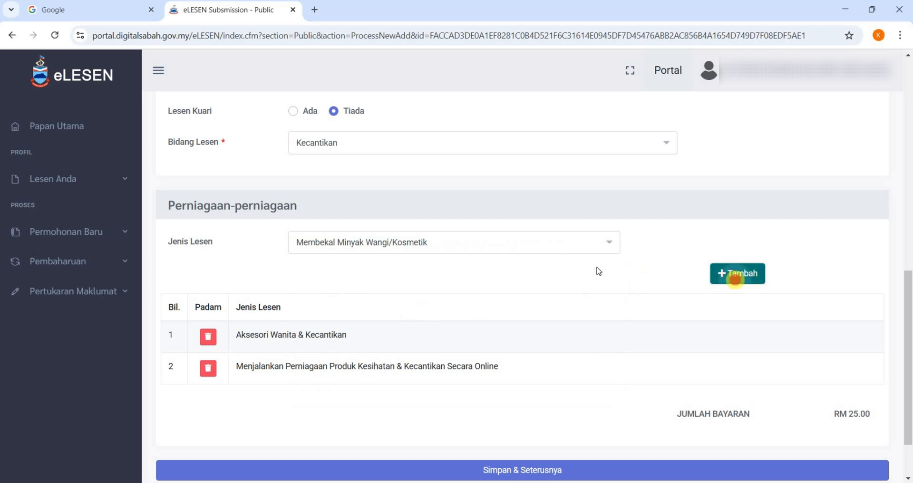
Search the Jenis Lesen options for "pakai" and add Membekal/Menjual Pakaian, Aksesori Dan Kelengkapan to the list of licence types.
{"action": "left_click", "coordinate": [559, 247]}
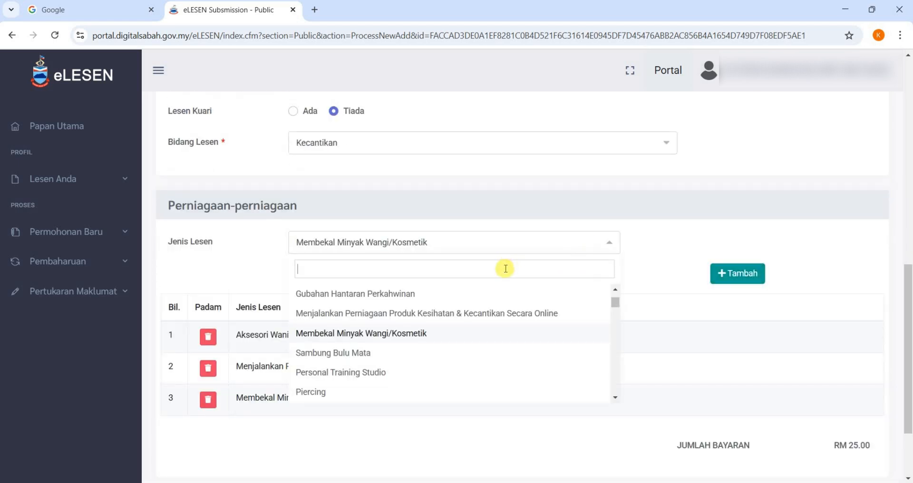
{"action": "type", "text": "pakai"}
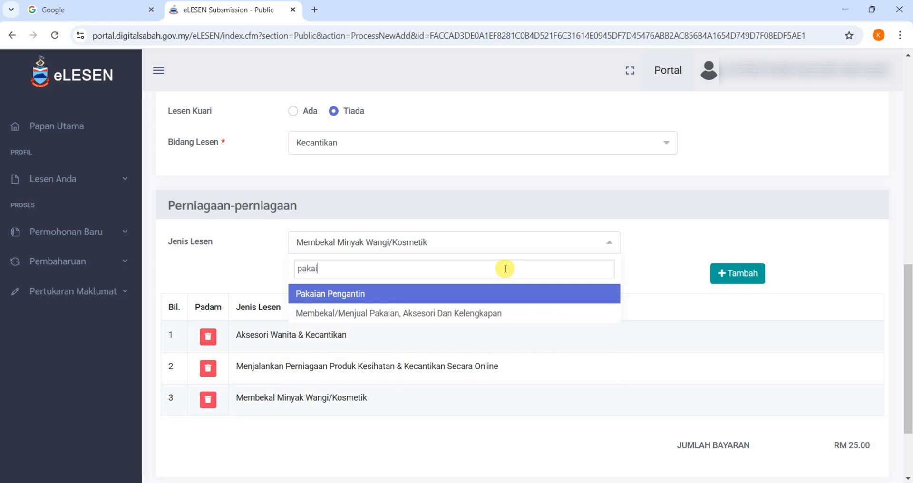
{"action": "left_click", "coordinate": [445, 314]}
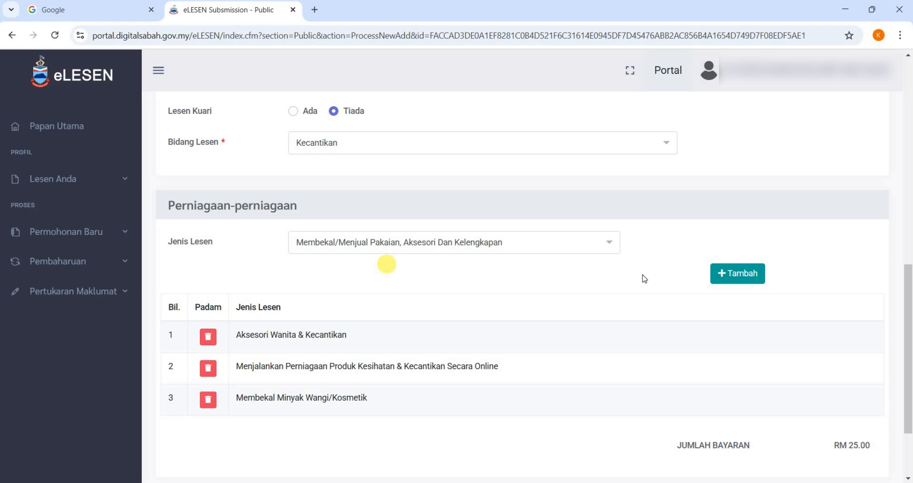
{"action": "left_click", "coordinate": [720, 280]}
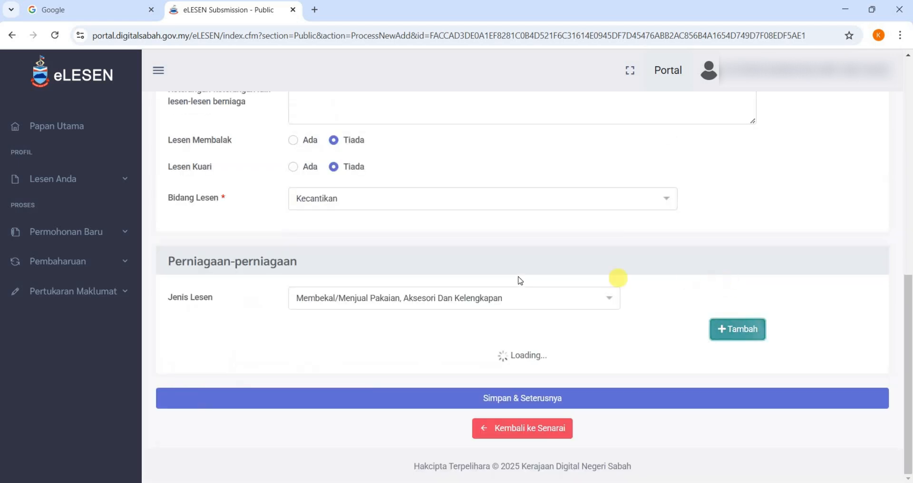
Add Membekal Alat-Alat Kelengkapan Perkahwinan to the list of licence types and review the list with its Jumlah Bayaran.
{"action": "left_click", "coordinate": [575, 247]}
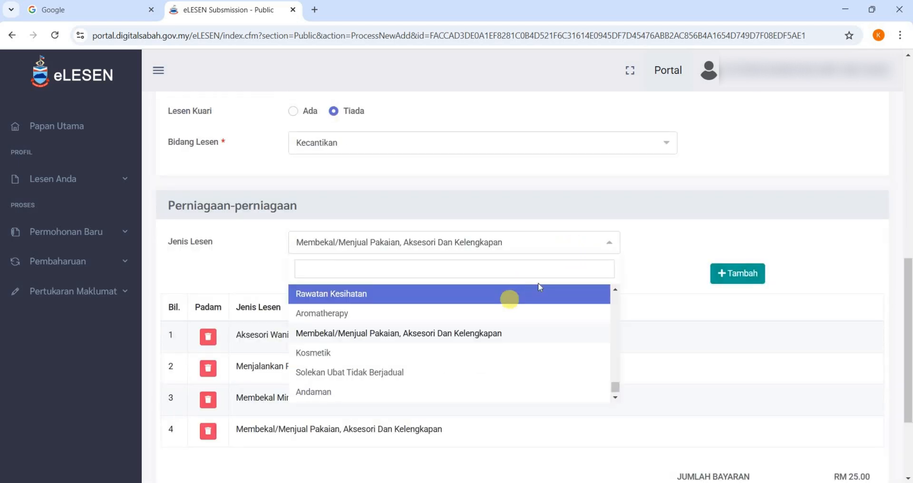
{"action": "scroll", "coordinate": [514, 317], "scroll_direction": "up", "scroll_amount": 4}
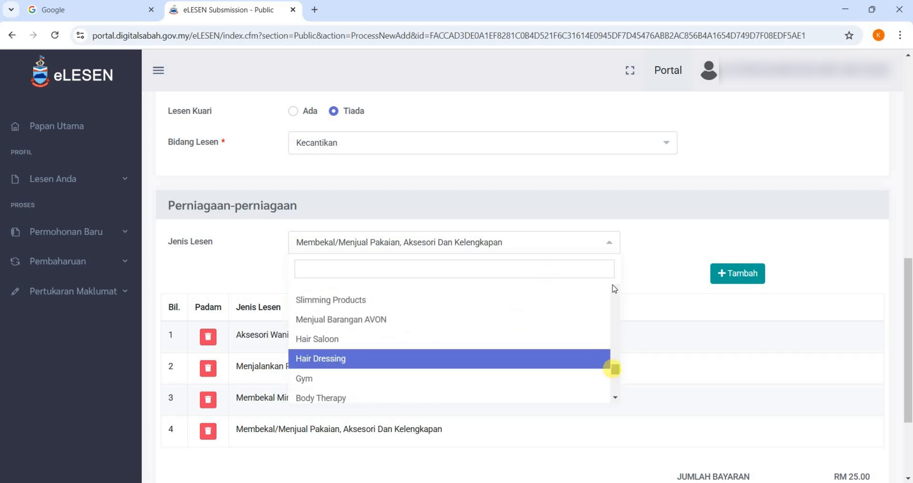
{"action": "left_click_drag", "start_coordinate": [613, 369], "coordinate": [612, 286]}
{"action": "scroll", "coordinate": [486, 329], "scroll_direction": "down", "scroll_amount": 1}
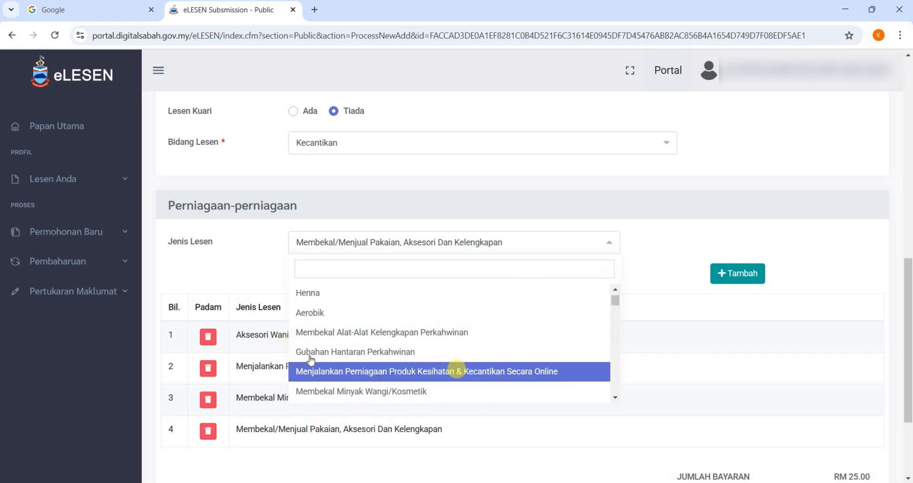
{"action": "left_click", "coordinate": [478, 338]}
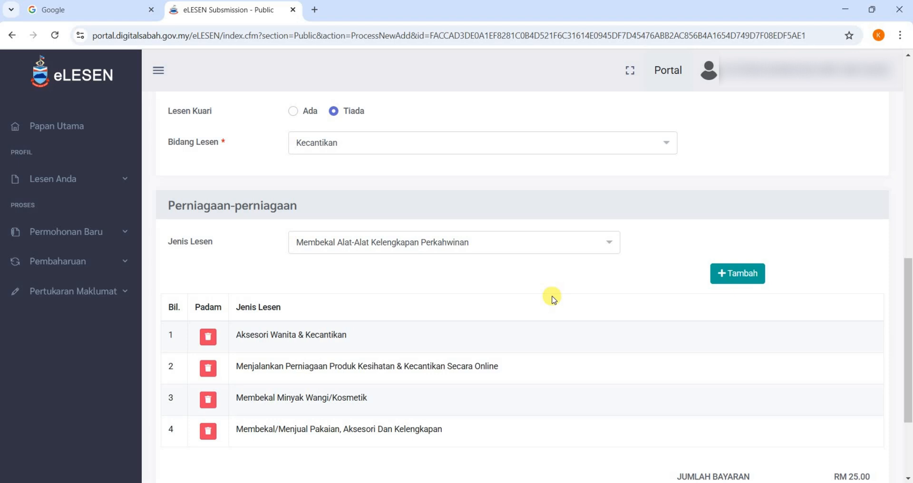
{"action": "left_click", "coordinate": [750, 282]}
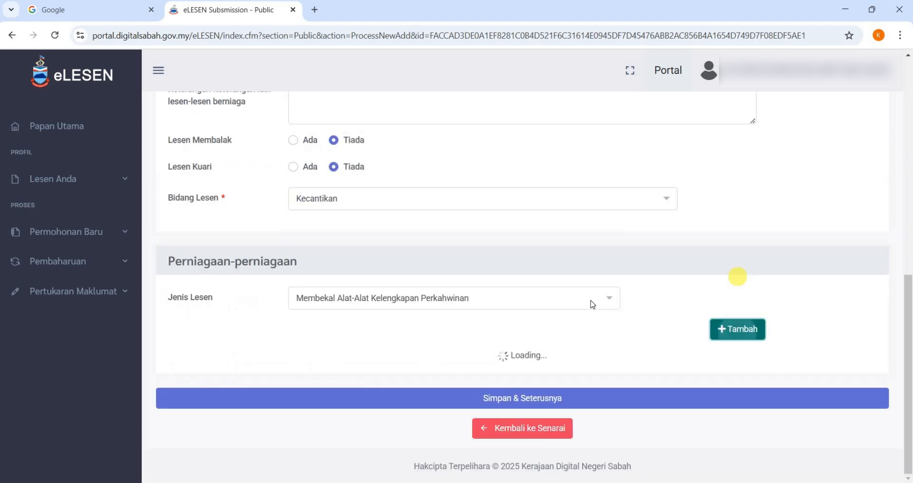
{"action": "scroll", "coordinate": [422, 290], "scroll_direction": "down", "scroll_amount": 1}
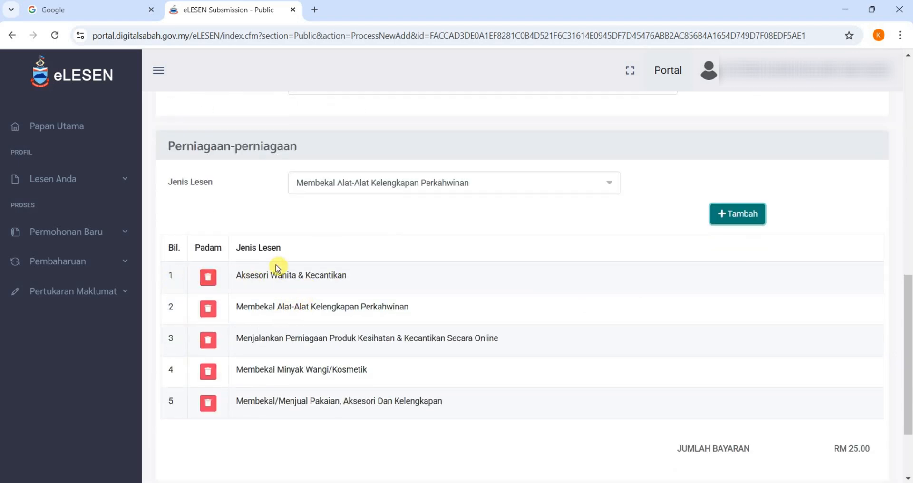
{"action": "scroll", "coordinate": [270, 274], "scroll_direction": "up", "scroll_amount": 1}
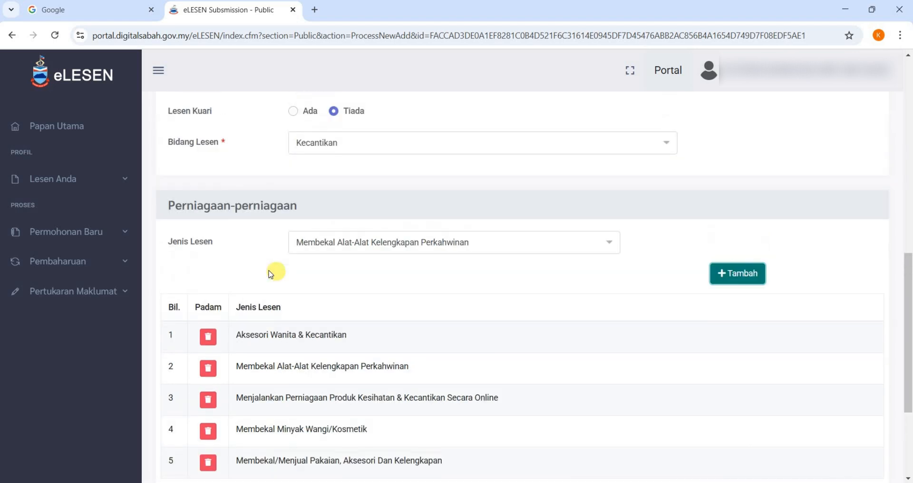
{"action": "scroll", "coordinate": [270, 275], "scroll_direction": "down", "scroll_amount": 1}
{"action": "scroll", "coordinate": [270, 275], "scroll_direction": "up", "scroll_amount": 1}
{"action": "scroll", "coordinate": [270, 274], "scroll_direction": "down", "scroll_amount": 1}
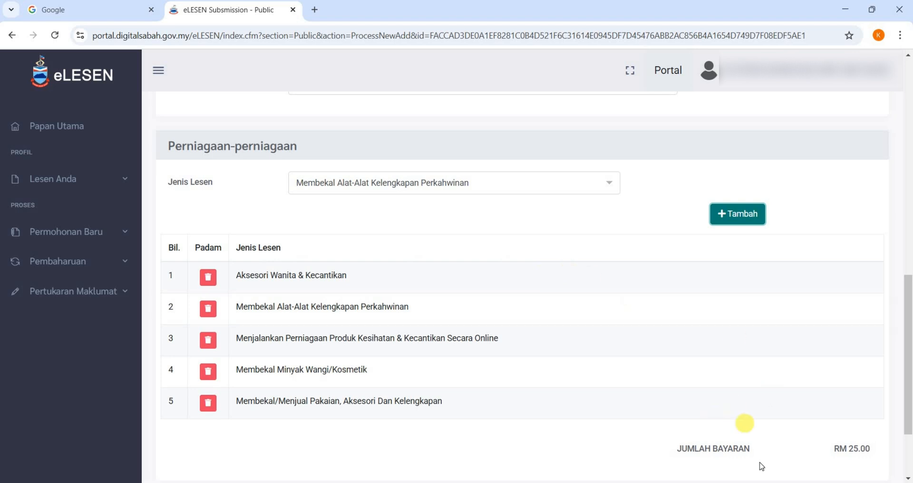
Try adding Aerobik as a licence type to check the Jumlah Bayaran, and delete it from the list.
{"action": "left_click", "coordinate": [601, 184]}
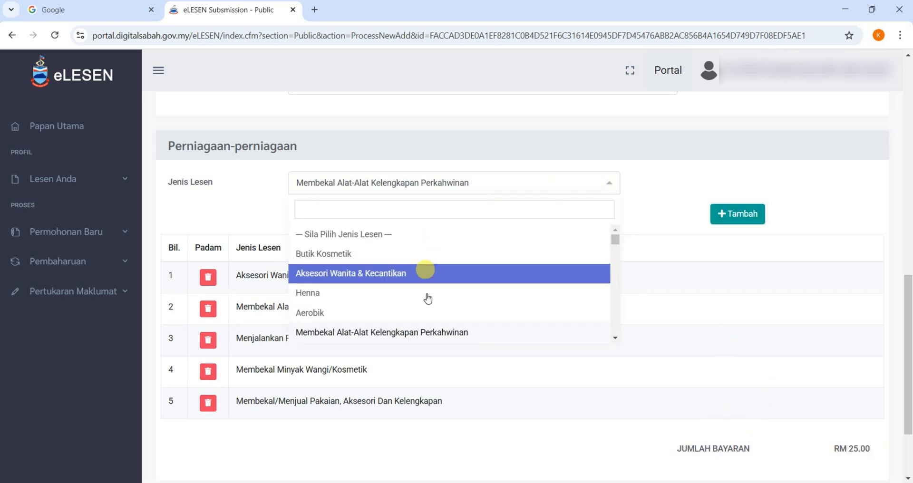
{"action": "left_click", "coordinate": [427, 311]}
{"action": "left_click", "coordinate": [736, 215]}
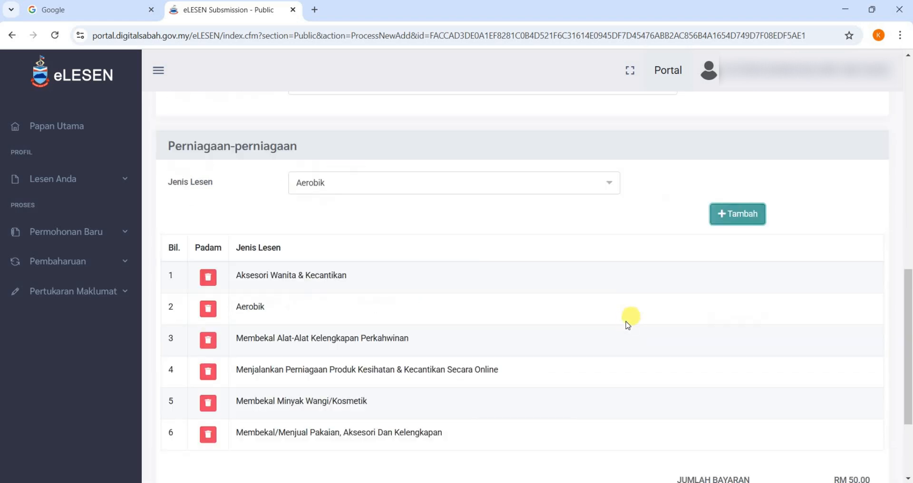
{"action": "scroll", "coordinate": [627, 322], "scroll_direction": "down", "scroll_amount": 2}
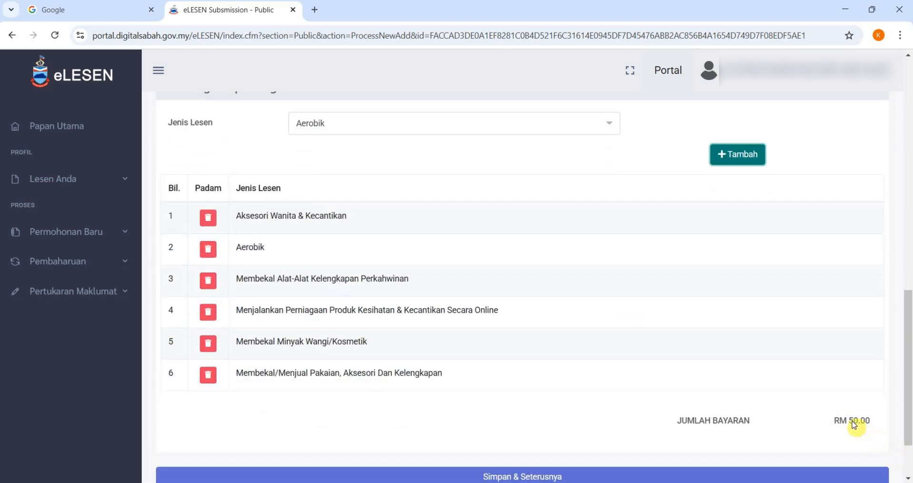
{"action": "left_click", "coordinate": [776, 319]}
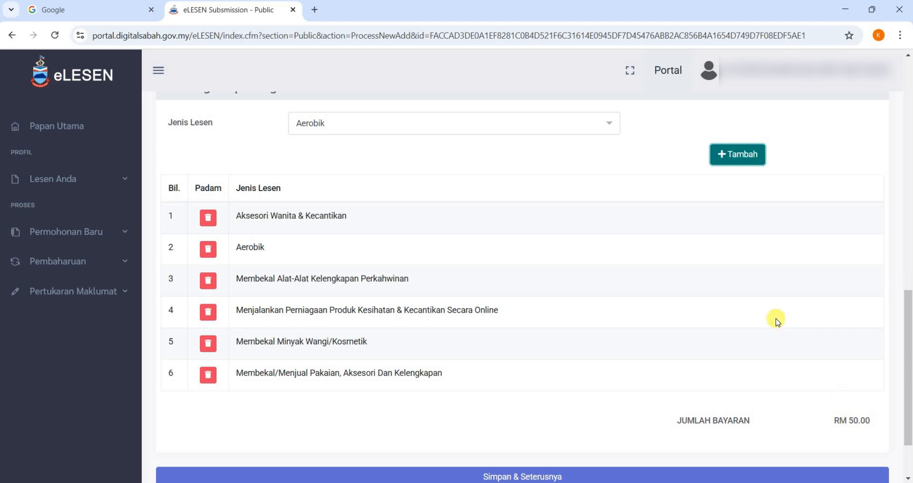
{"action": "left_click", "coordinate": [207, 248]}
{"action": "left_click", "coordinate": [442, 329]}
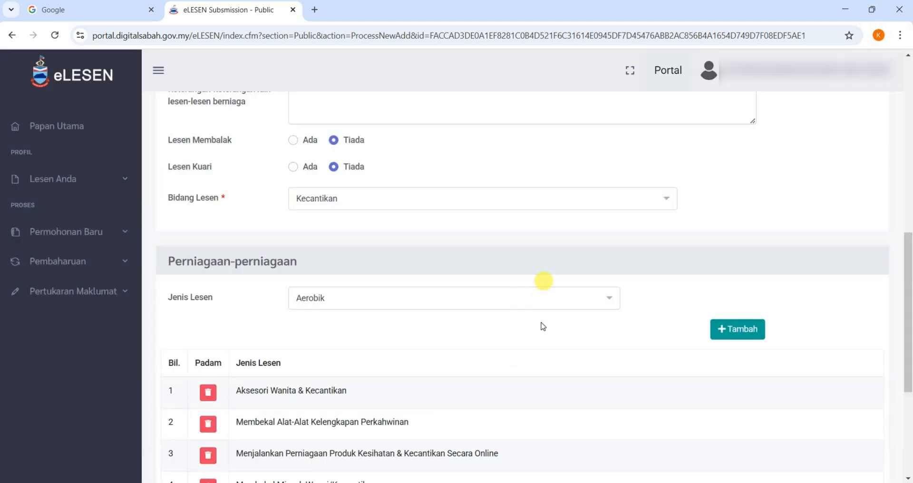
Save the chosen licence types and continue to the Maklumat Pemilik section.
{"action": "scroll", "coordinate": [543, 327], "scroll_direction": "down", "scroll_amount": 4}
{"action": "scroll", "coordinate": [544, 324], "scroll_direction": "down", "scroll_amount": 1}
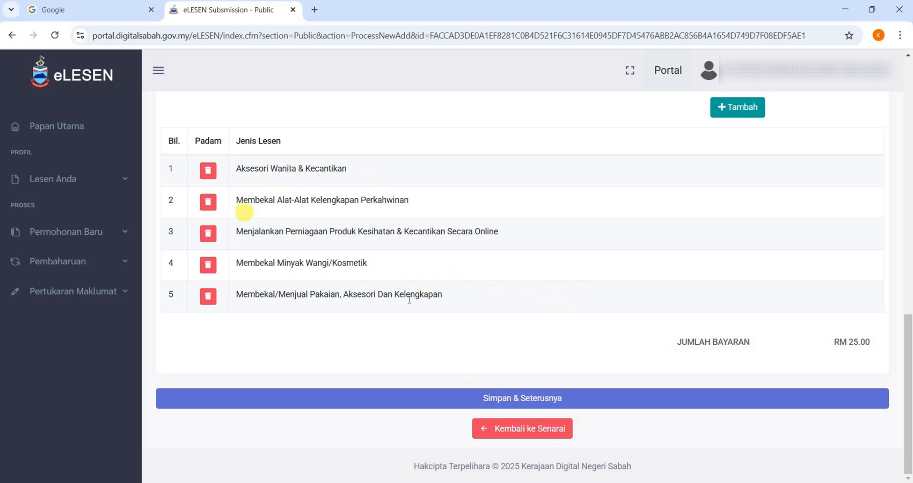
{"action": "left_click", "coordinate": [548, 401]}
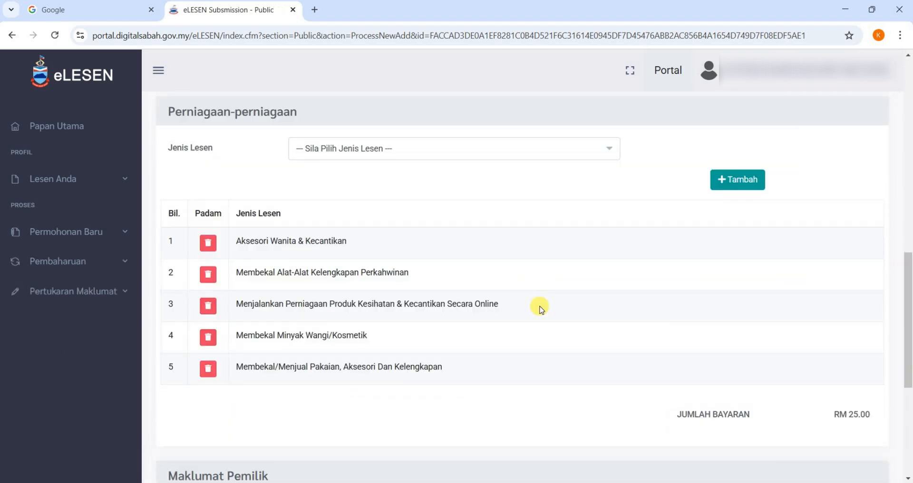
{"action": "scroll", "coordinate": [543, 313], "scroll_direction": "down", "scroll_amount": 5}
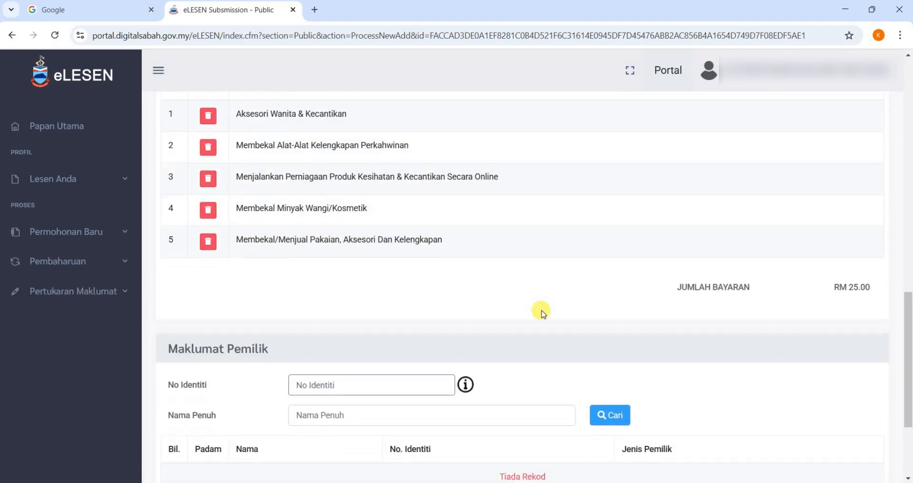
{"action": "scroll", "coordinate": [542, 310], "scroll_direction": "down", "scroll_amount": 1}
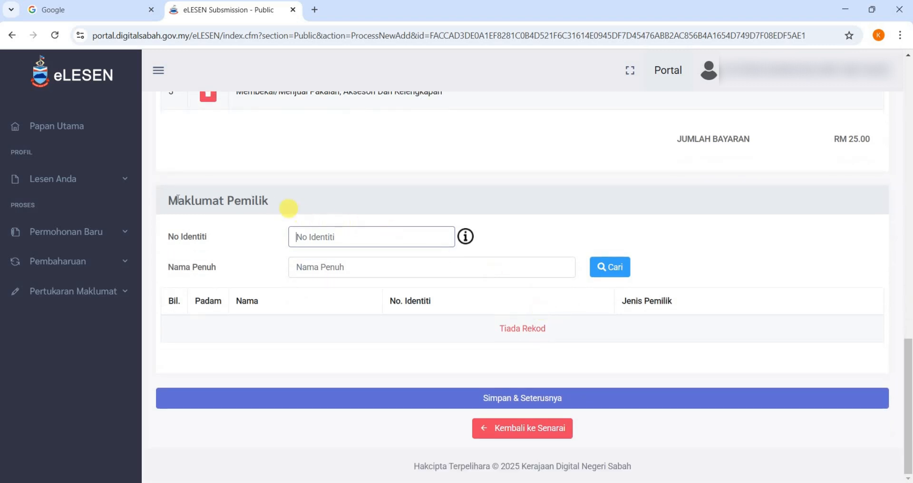
{"action": "left_click_drag", "start_coordinate": [169, 202], "coordinate": [364, 206]}
{"action": "left_click", "coordinate": [366, 206]}
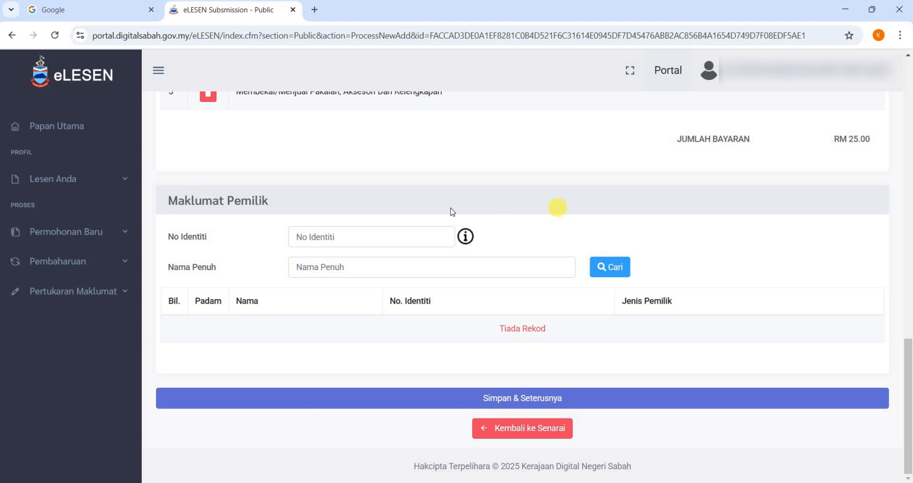
Copy the owner's identity number from the Notepad notes into No Identiti under Maklumat Pemilik.
{"action": "left_click", "coordinate": [373, 237]}
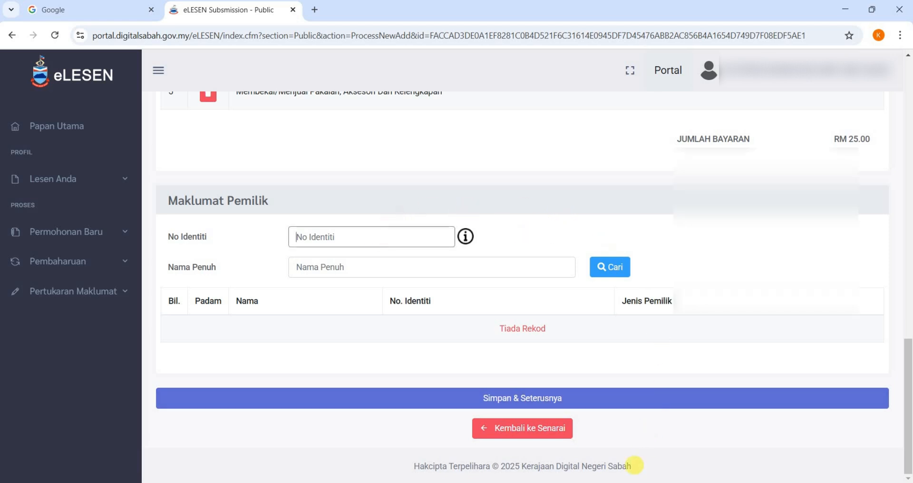
{"action": "left_click", "coordinate": [637, 482]}
{"action": "left_click", "coordinate": [669, 156]}
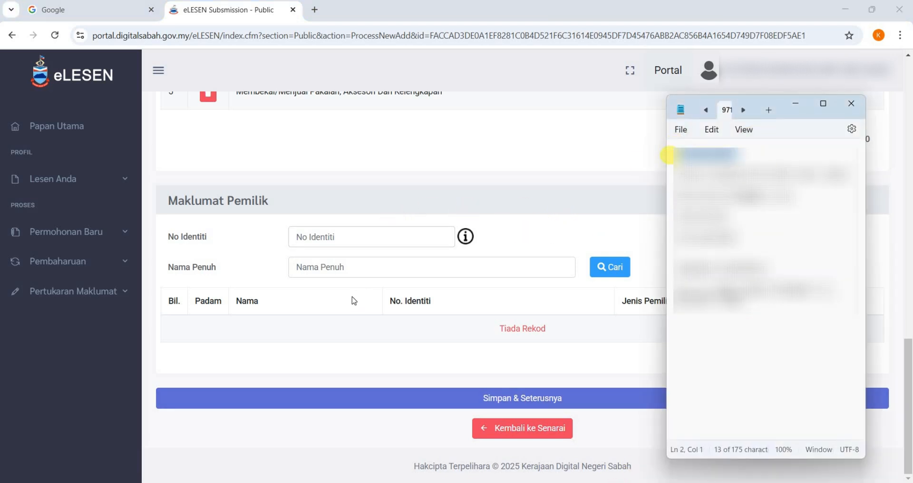
{"action": "key", "text": "ctrl+c"}
{"action": "left_click", "coordinate": [363, 236]}
{"action": "key", "text": "ctrl+v"}
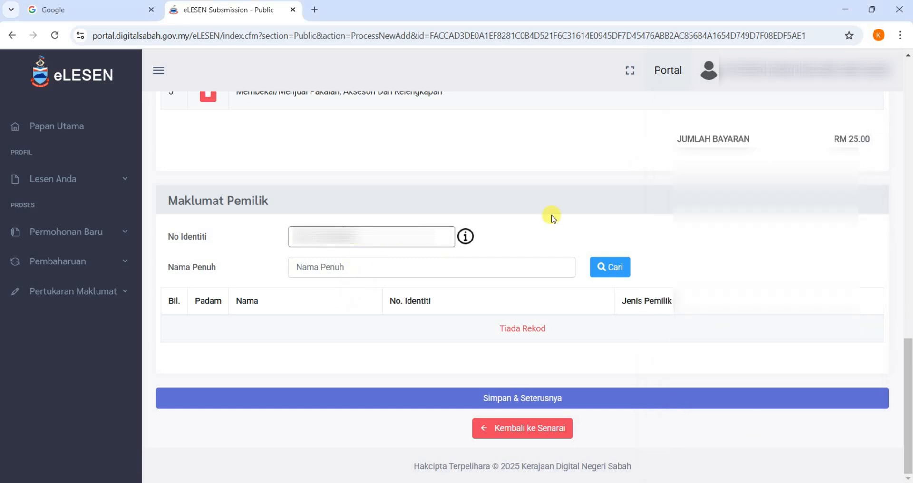
{"action": "left_click", "coordinate": [551, 216]}
Copy the owner's full name from the Notepad notes into Nama Penuh and look up the applicant.
{"action": "left_click", "coordinate": [589, 482]}
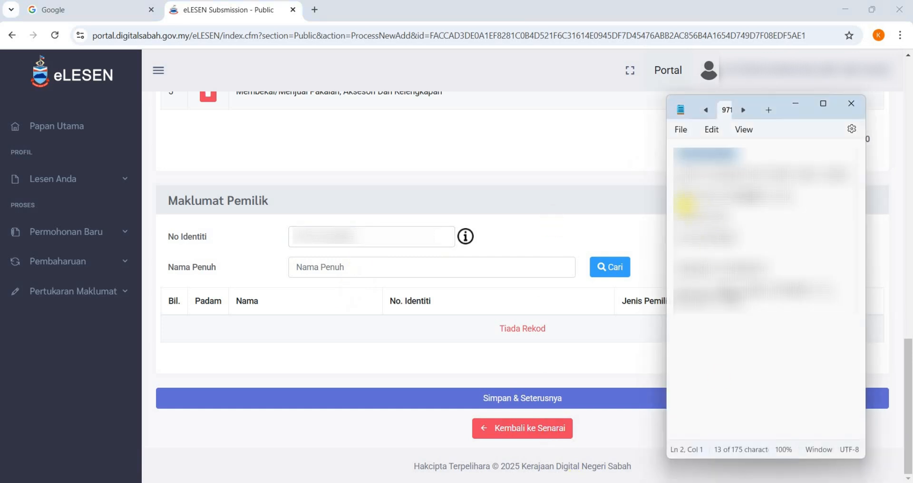
{"action": "left_click", "coordinate": [669, 176]}
{"action": "key", "text": "ctrl+c"}
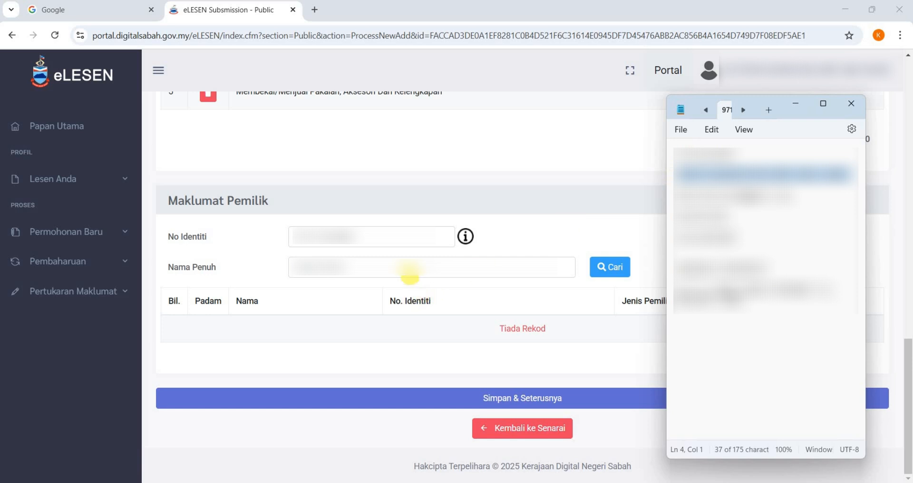
{"action": "left_click", "coordinate": [428, 267]}
{"action": "key", "text": "ctrl+v"}
{"action": "left_click", "coordinate": [592, 241]}
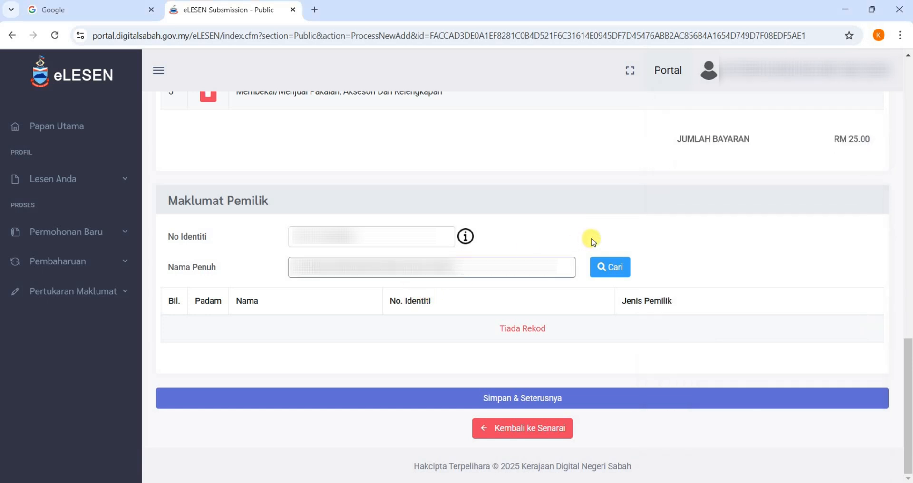
{"action": "left_click", "coordinate": [616, 266]}
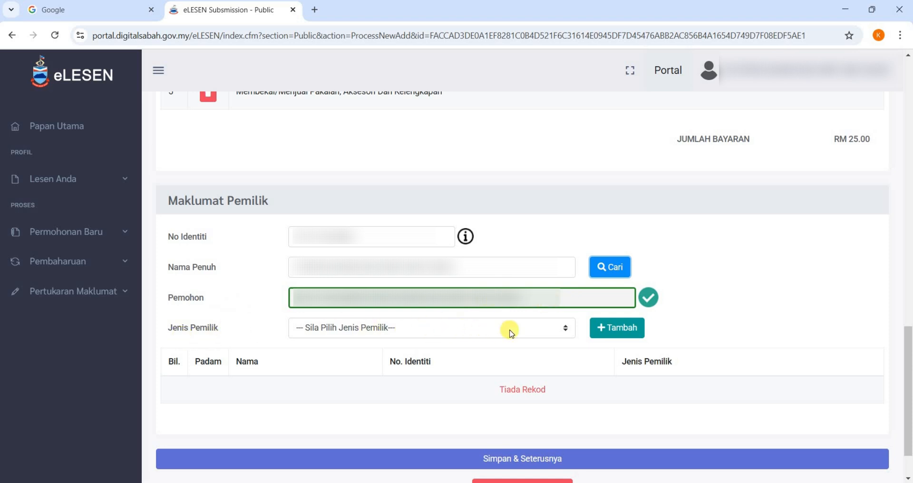
Add the applicant found with Jenis Pemilik set to Pemilik, and save the owner details to continue to the next section.
{"action": "left_click", "coordinate": [441, 327]}
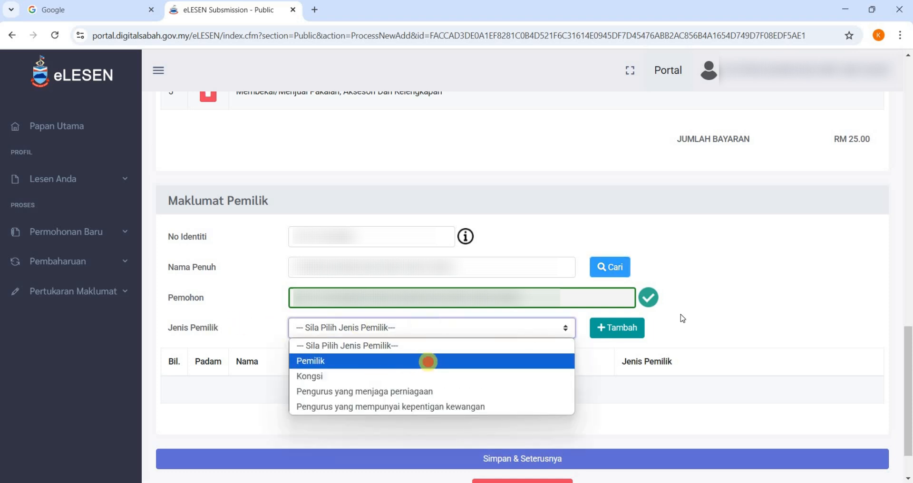
{"action": "left_click", "coordinate": [428, 361]}
{"action": "left_click", "coordinate": [701, 315]}
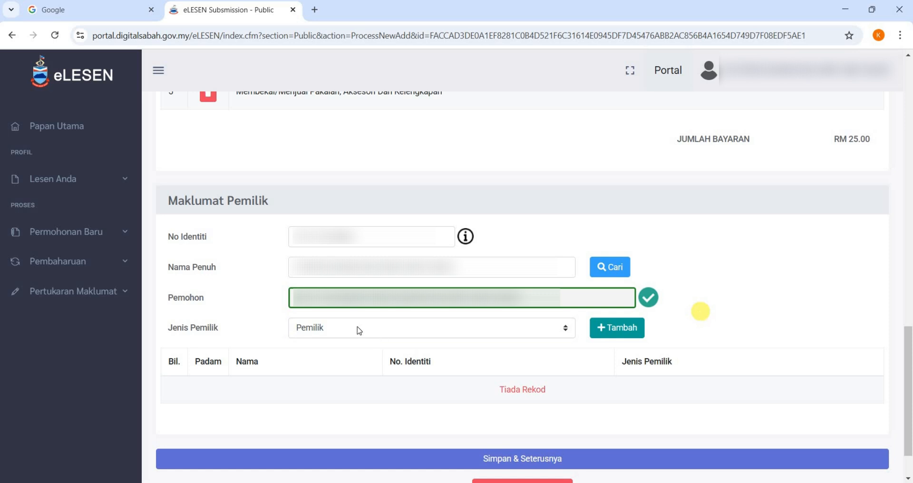
{"action": "left_click", "coordinate": [618, 328]}
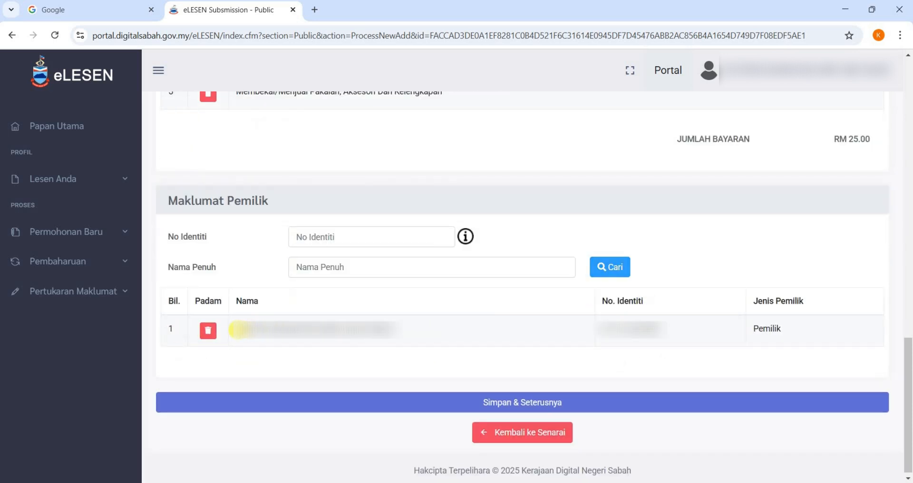
{"action": "left_click_drag", "start_coordinate": [235, 330], "coordinate": [703, 335]}
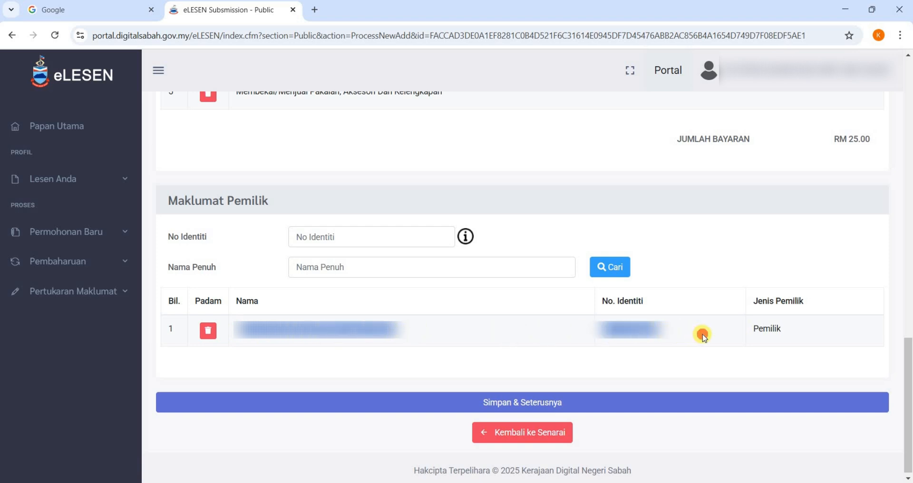
{"action": "left_click", "coordinate": [704, 337]}
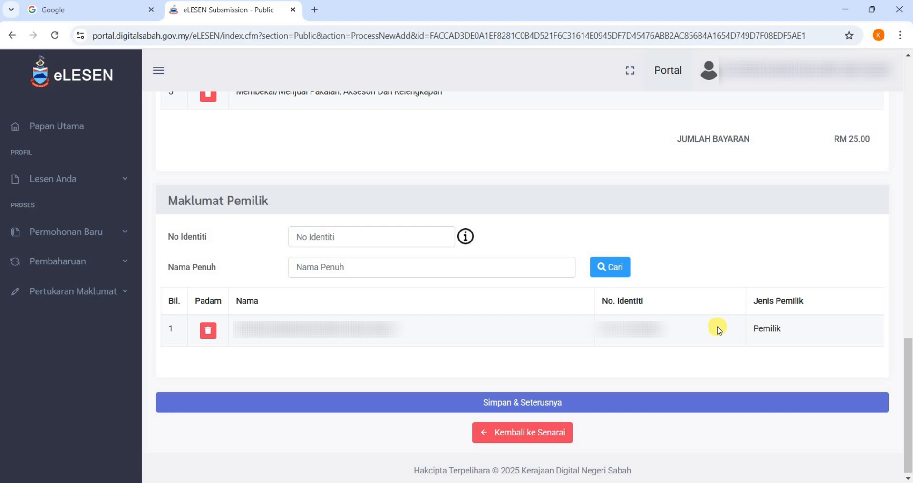
{"action": "left_click", "coordinate": [555, 404]}
{"action": "scroll", "coordinate": [554, 369], "scroll_direction": "down", "scroll_amount": 10}
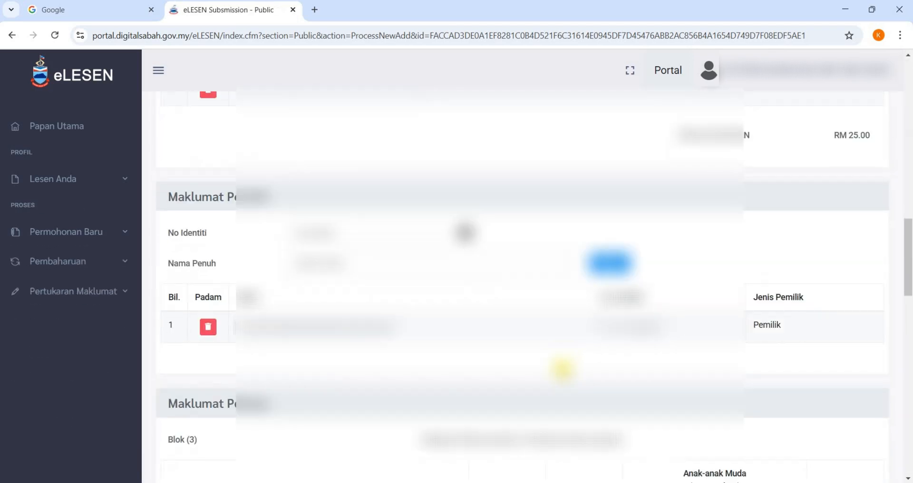
In Blok (3) of Maklumat Pekerja, set the Perempuan count for Pemilik-pemilik yang bekerja to 1.
{"action": "scroll", "coordinate": [561, 369], "scroll_direction": "down", "scroll_amount": 6}
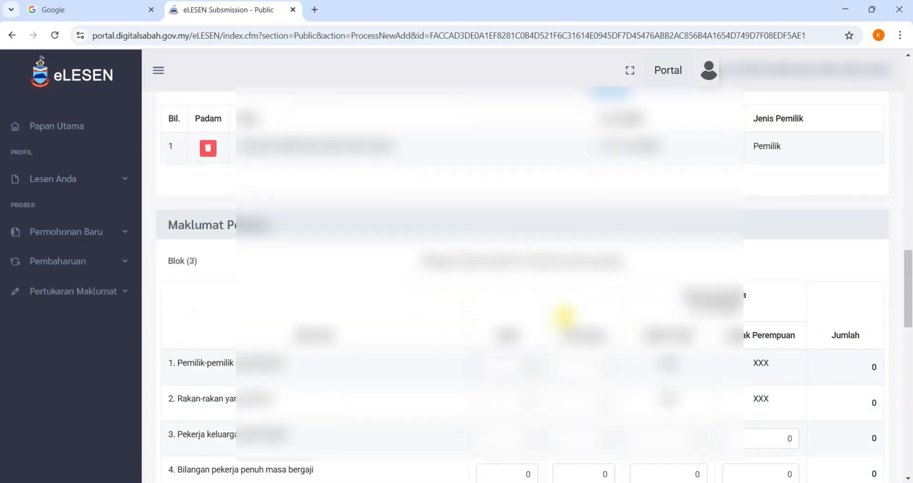
{"action": "scroll", "coordinate": [564, 316], "scroll_direction": "up", "scroll_amount": 1}
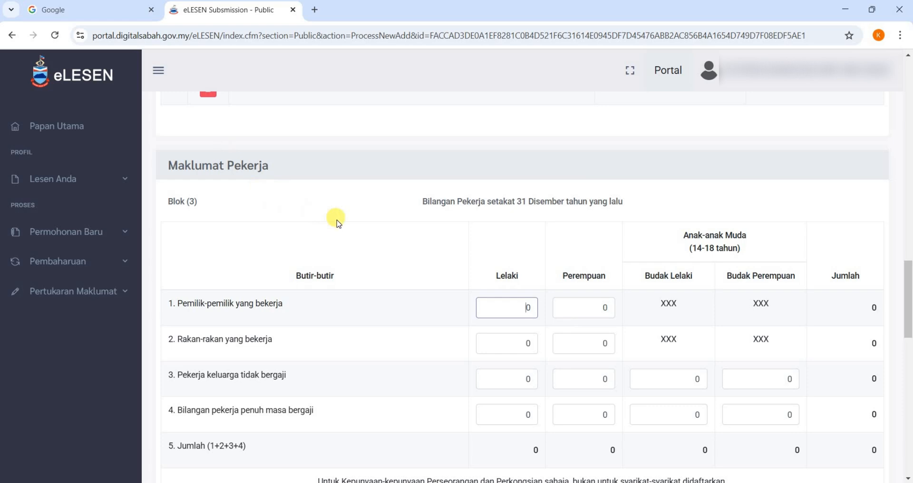
{"action": "scroll", "coordinate": [338, 221], "scroll_direction": "down", "scroll_amount": 4}
{"action": "scroll", "coordinate": [338, 222], "scroll_direction": "up", "scroll_amount": 3}
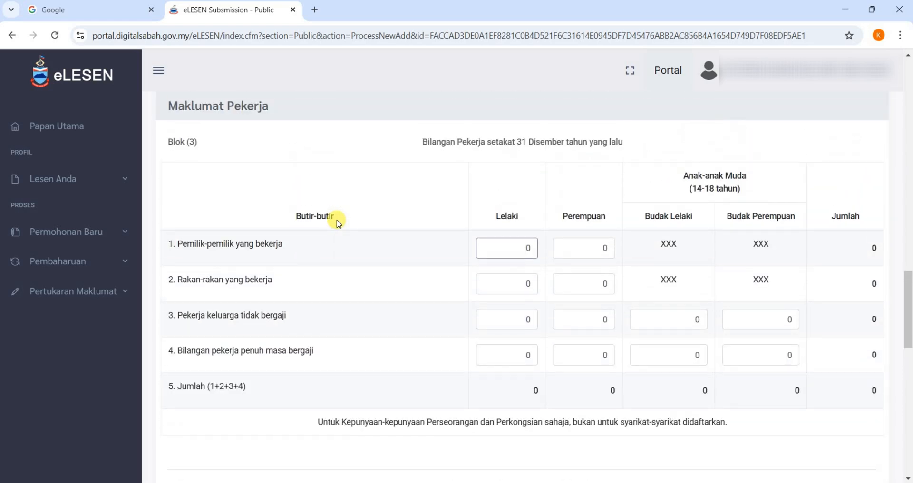
{"action": "left_click", "coordinate": [594, 248]}
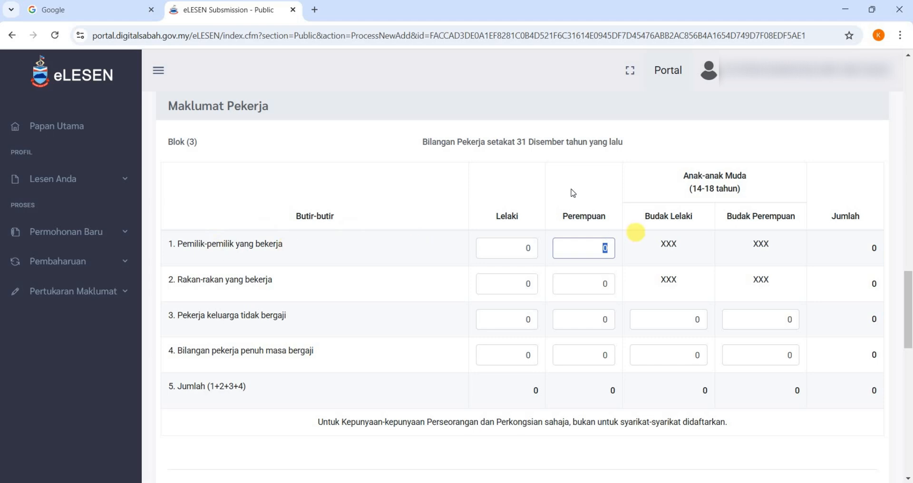
{"action": "type", "text": "1"}
{"action": "left_click", "coordinate": [475, 199]}
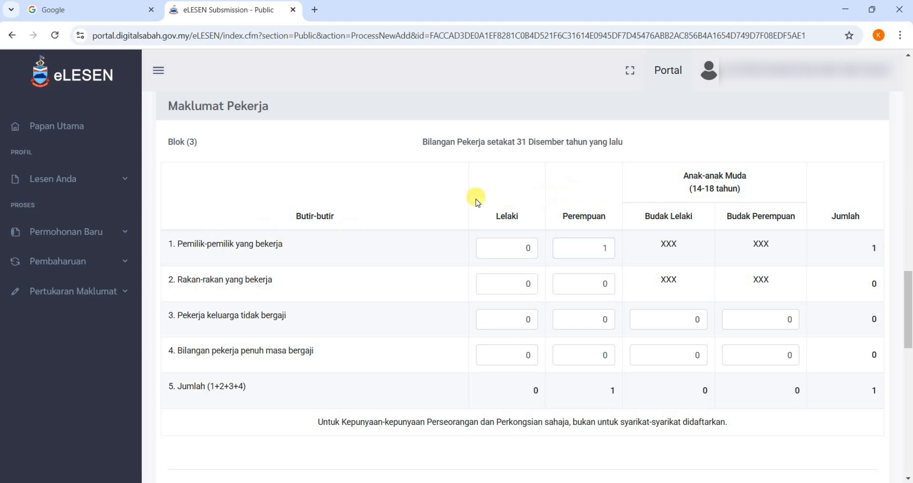
In Blok (5), set Bumiputera under Warganegara Negeri Sabah to 1, and save the worker details to continue to the next section.
{"action": "scroll", "coordinate": [476, 199], "scroll_direction": "down", "scroll_amount": 3}
{"action": "scroll", "coordinate": [476, 202], "scroll_direction": "down", "scroll_amount": 4}
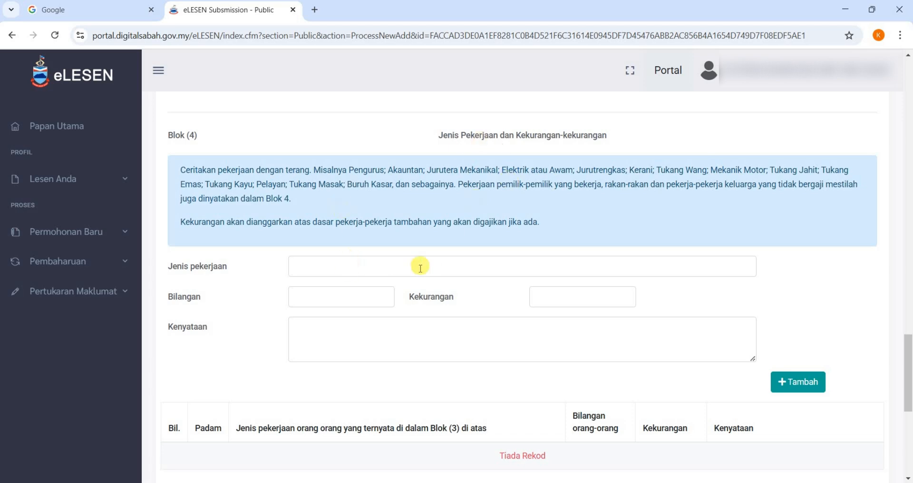
{"action": "scroll", "coordinate": [378, 261], "scroll_direction": "down", "scroll_amount": 2}
{"action": "scroll", "coordinate": [375, 259], "scroll_direction": "down", "scroll_amount": 6}
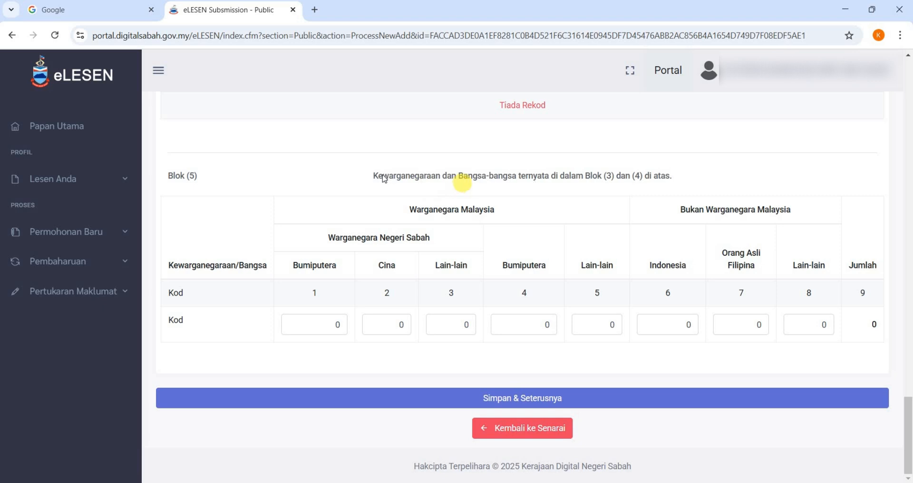
{"action": "left_click_drag", "start_coordinate": [370, 176], "coordinate": [597, 177]}
{"action": "left_click", "coordinate": [518, 199]}
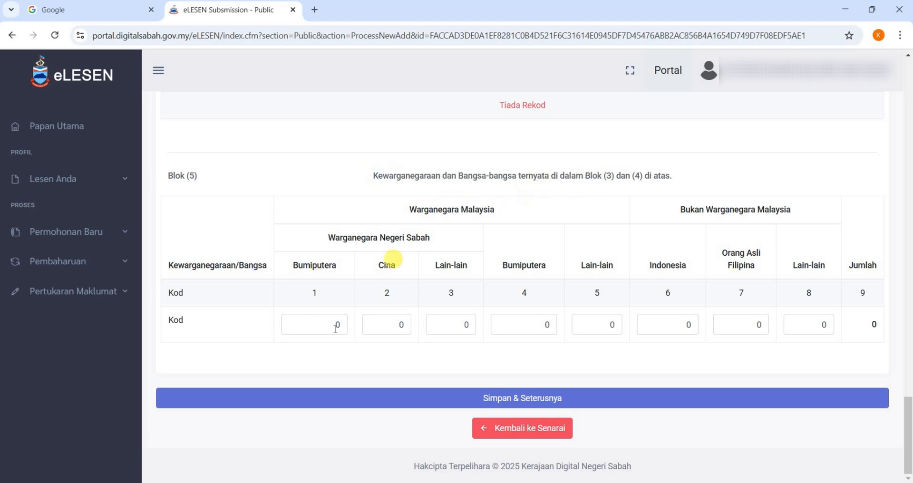
{"action": "left_click_drag", "start_coordinate": [332, 327], "coordinate": [357, 331]}
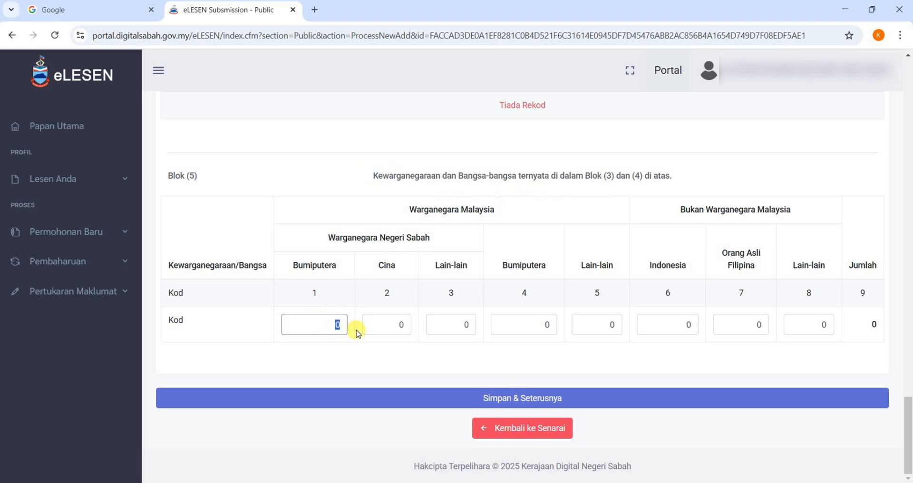
{"action": "type", "text": "1"}
{"action": "left_click", "coordinate": [390, 364]}
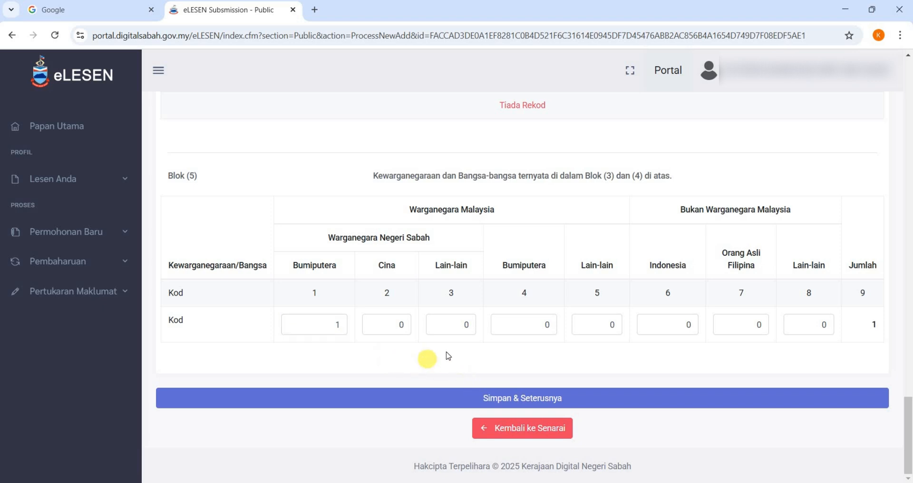
{"action": "left_click", "coordinate": [562, 397]}
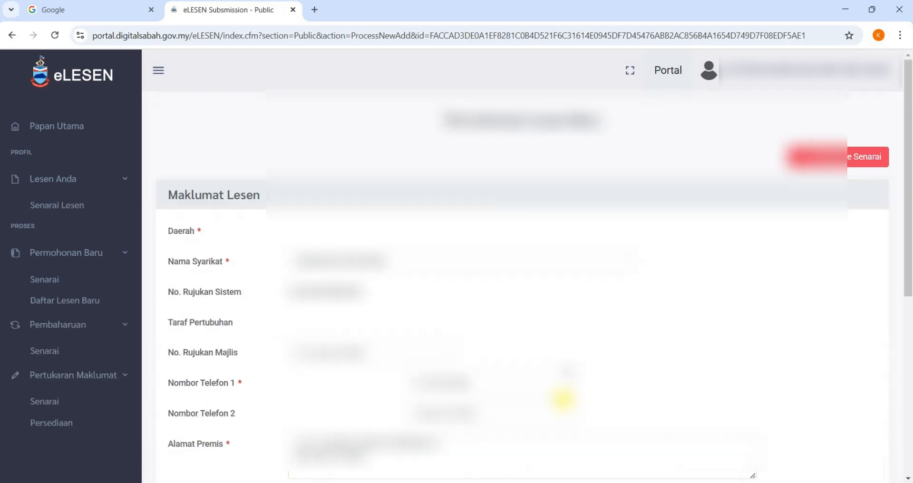
Under Lampiran, set Jenis Dokumen to Salinan IC and attach SALINAN KP.pdf from the Pictures folder.
{"action": "scroll", "coordinate": [565, 370], "scroll_direction": "down", "scroll_amount": 20}
{"action": "scroll", "coordinate": [567, 370], "scroll_direction": "down", "scroll_amount": 5}
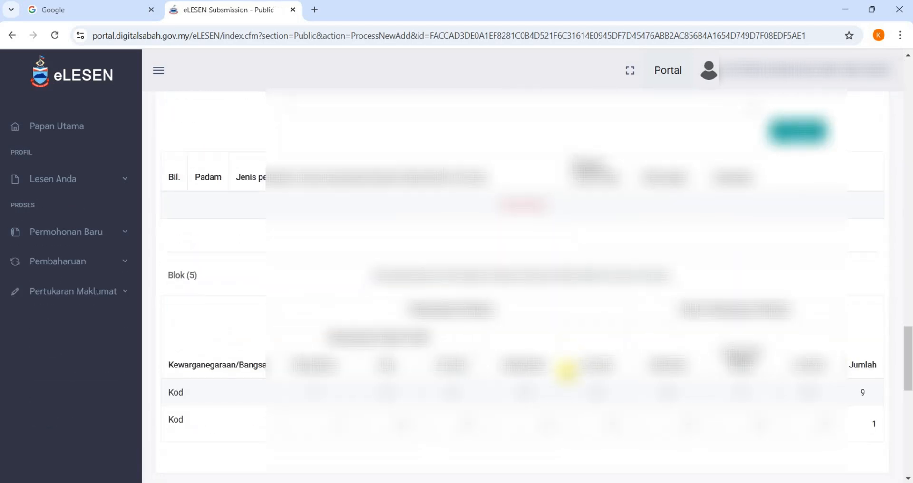
{"action": "scroll", "coordinate": [530, 275], "scroll_direction": "down", "scroll_amount": 2}
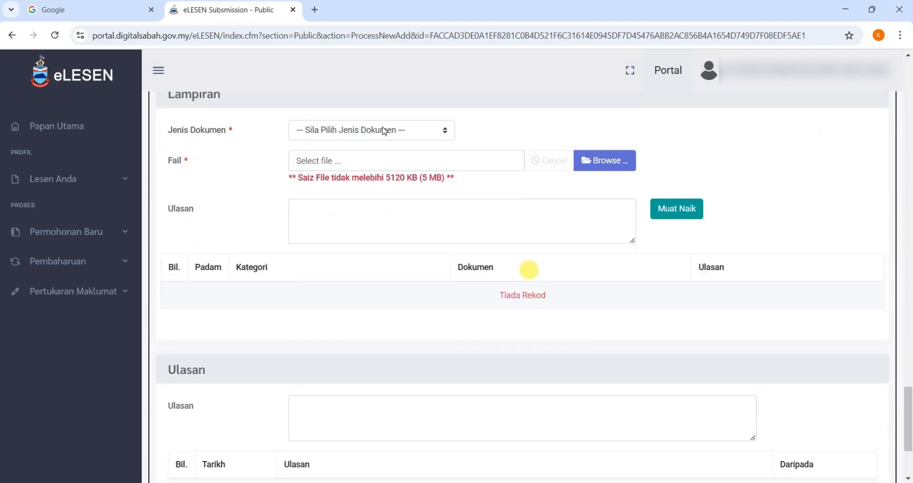
{"action": "left_click", "coordinate": [429, 133]}
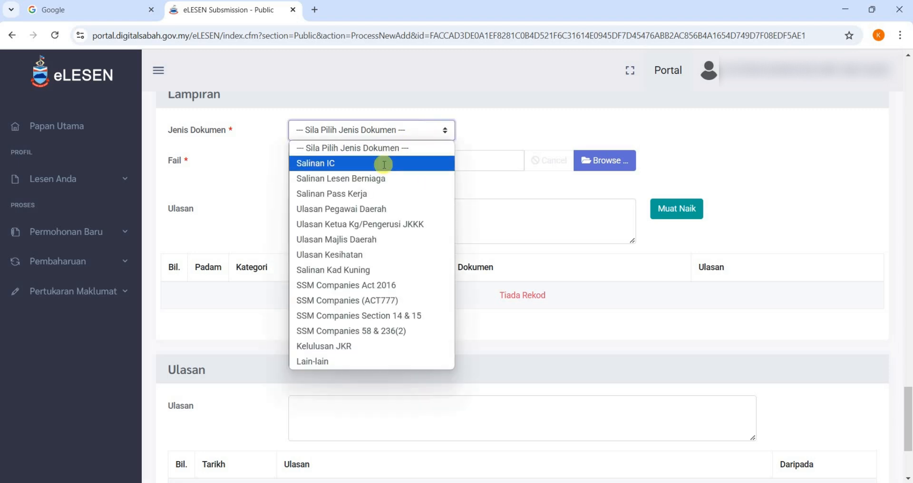
{"action": "left_click", "coordinate": [383, 164]}
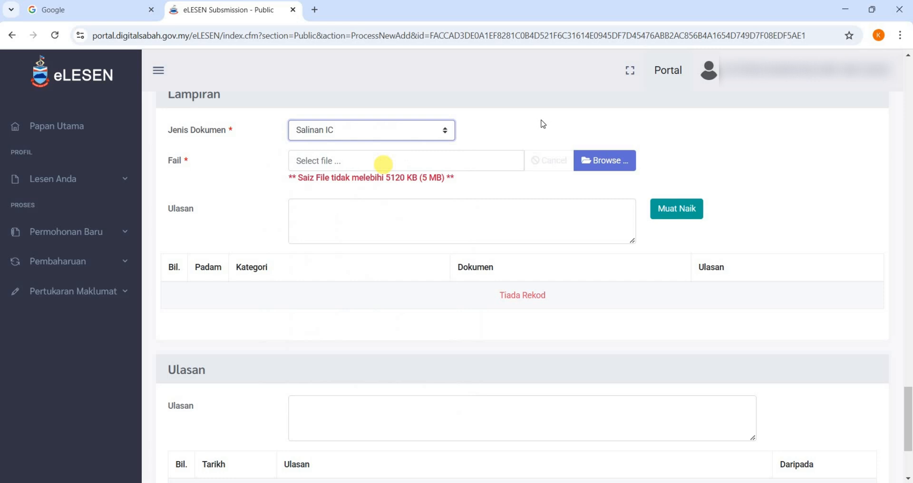
{"action": "left_click", "coordinate": [609, 167]}
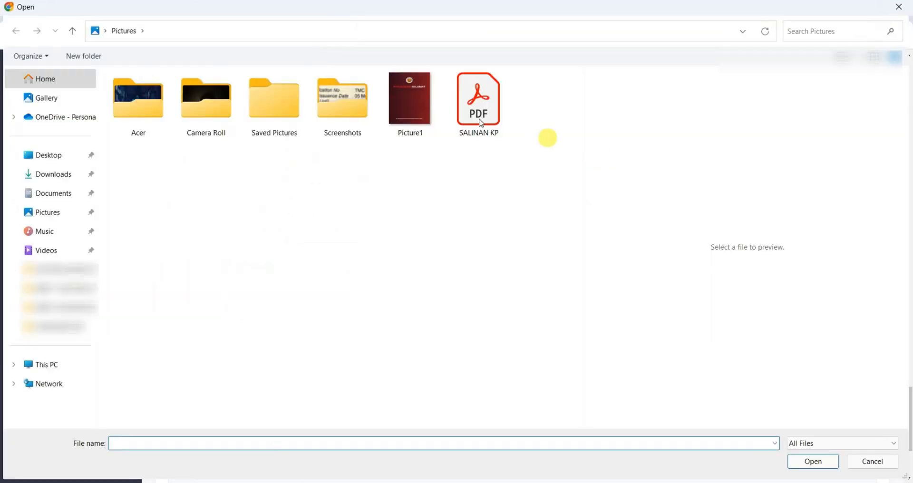
{"action": "left_click", "coordinate": [481, 121]}
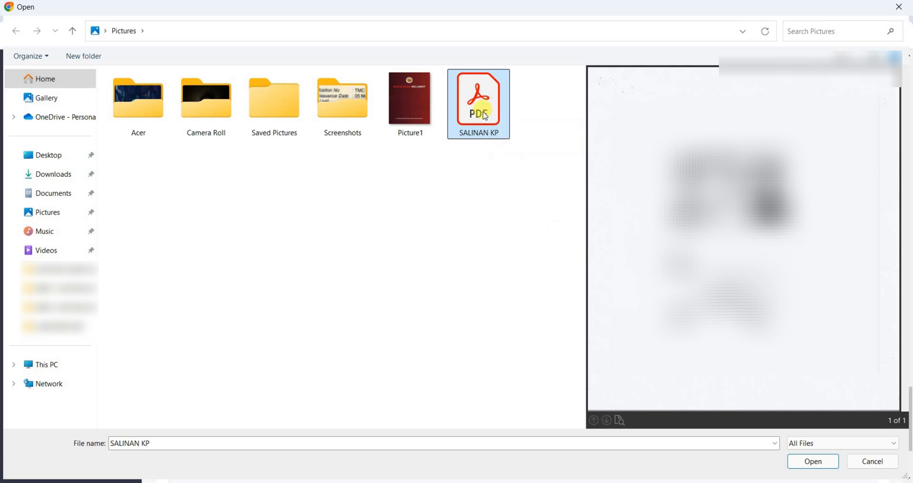
{"action": "left_click", "coordinate": [812, 462]}
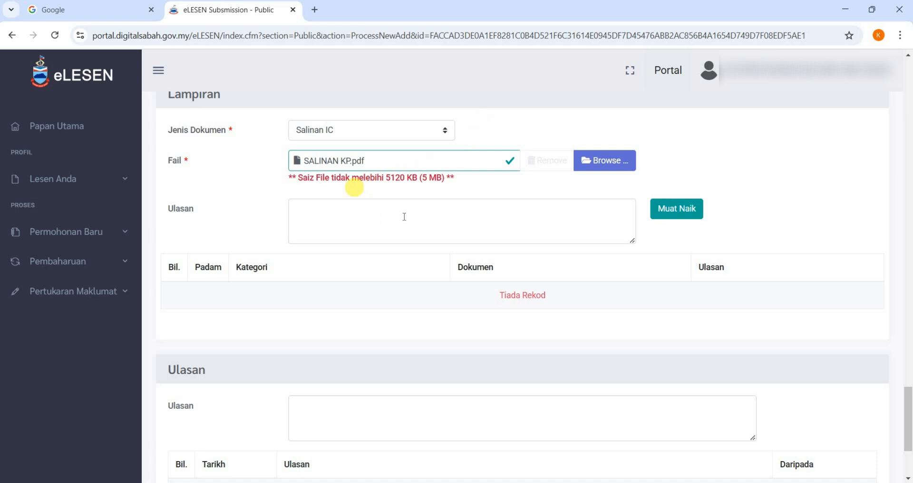
Enter "Salinan Kad Pengenalan Pemilik" as the attachment's Ulasan and upload the document.
{"action": "left_click", "coordinate": [403, 216]}
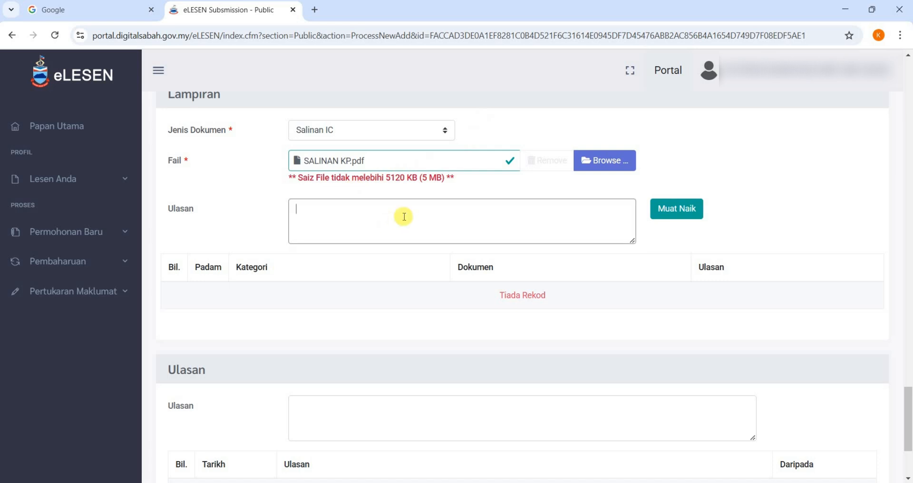
{"action": "type", "text": "Salinan Kad Peng"}
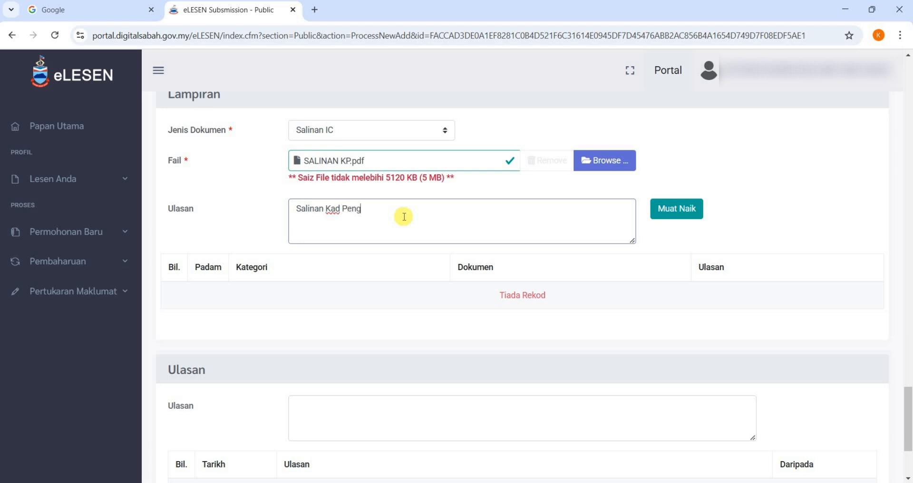
{"action": "type", "text": "enalan Pemilik"}
{"action": "left_click", "coordinate": [766, 197]}
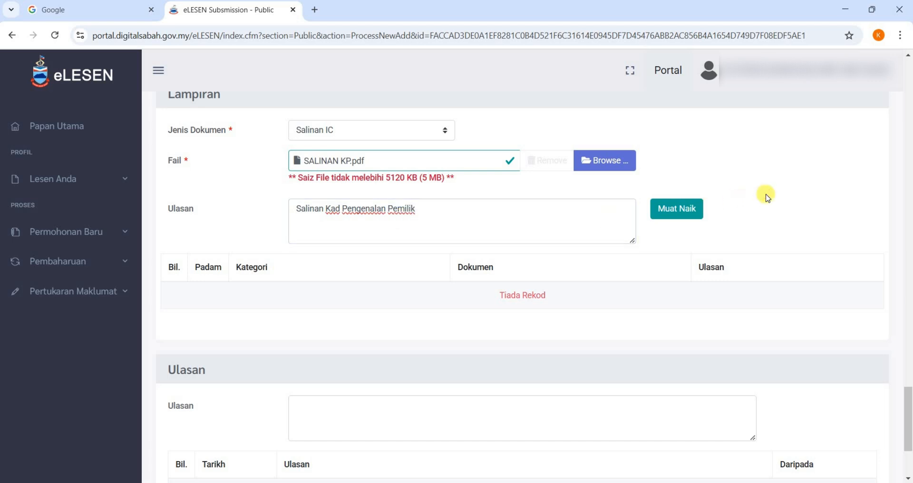
{"action": "left_click", "coordinate": [690, 211]}
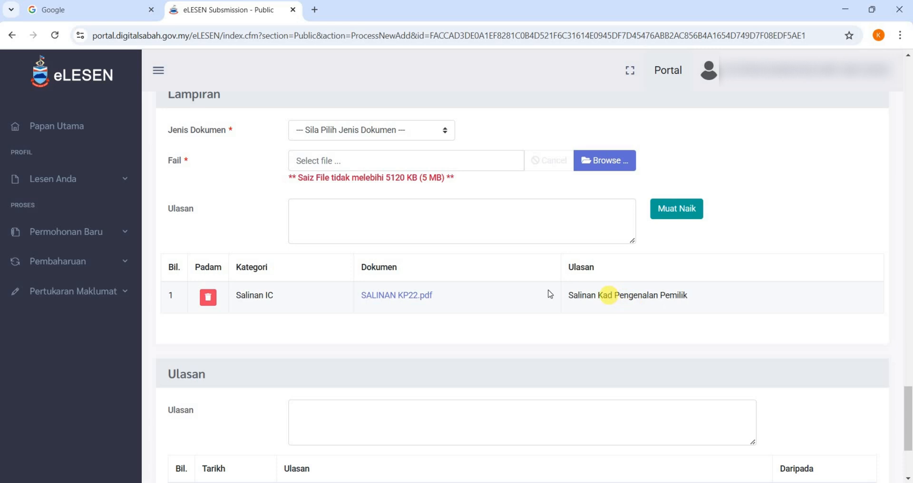
Save and submit the licence application for processing, confirming the submission and acknowledging the resulting notice.
{"action": "scroll", "coordinate": [549, 290], "scroll_direction": "down", "scroll_amount": 3}
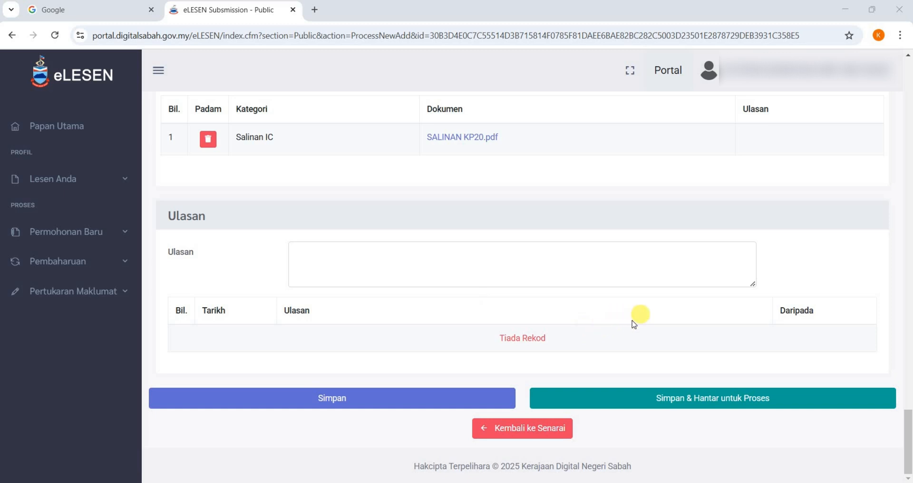
{"action": "left_click", "coordinate": [640, 402]}
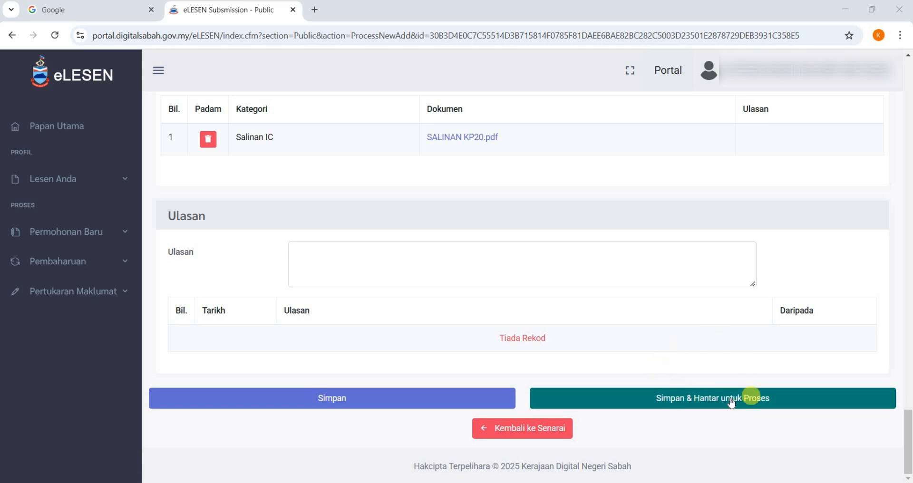
{"action": "left_click", "coordinate": [708, 398]}
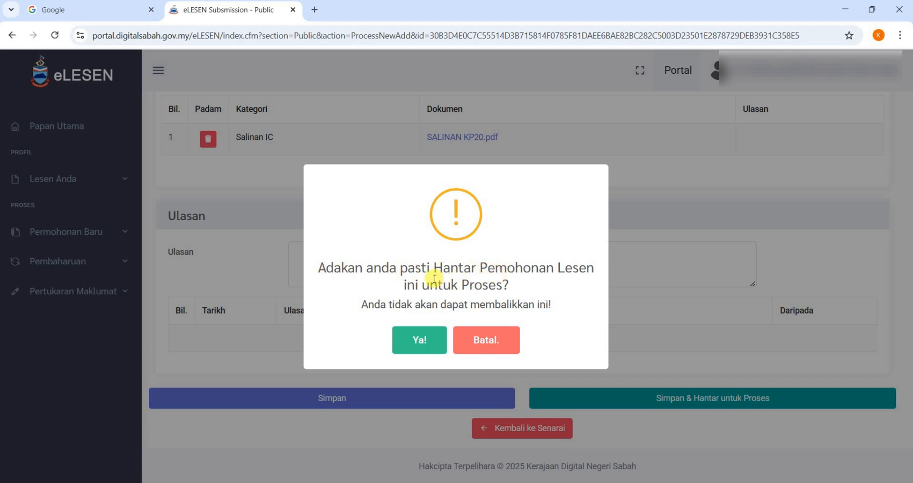
{"action": "left_click", "coordinate": [420, 344]}
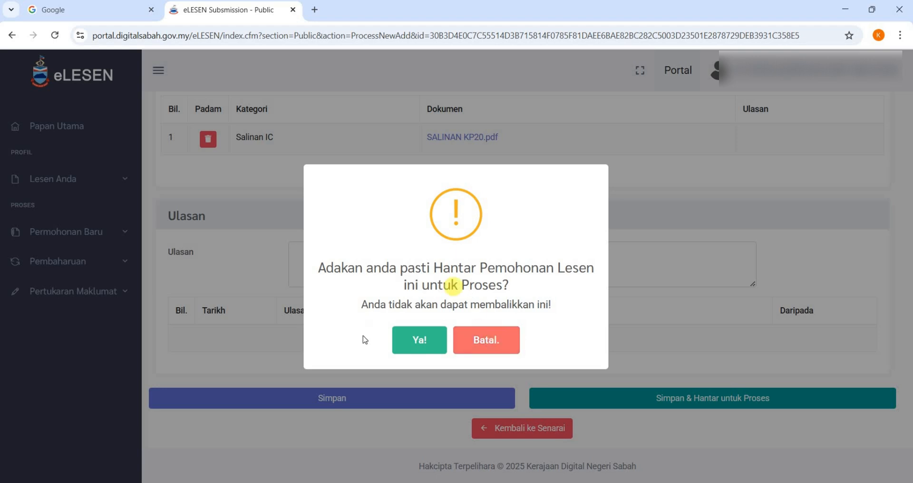
{"action": "left_click", "coordinate": [420, 339]}
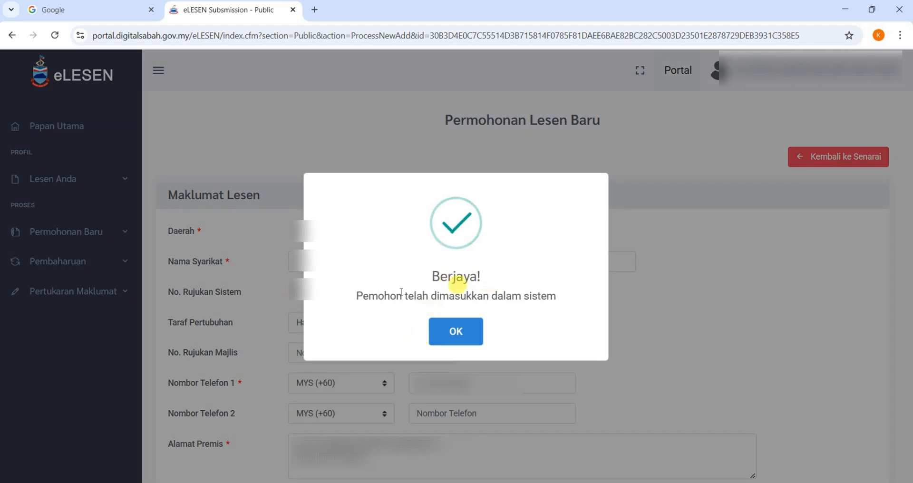
{"action": "left_click", "coordinate": [466, 328]}
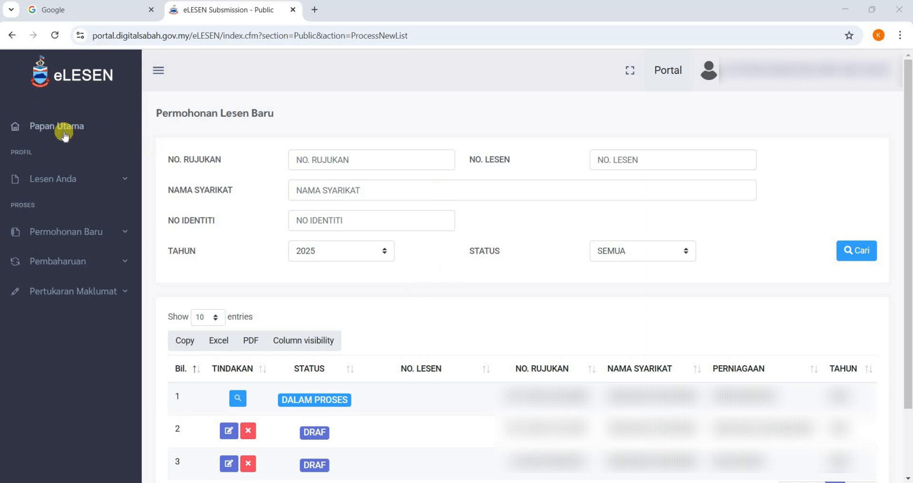
Open the Papan Utama dashboard and review the application status summaries under Pembaharuan and Permohonan Baru.
{"action": "left_click", "coordinate": [64, 129]}
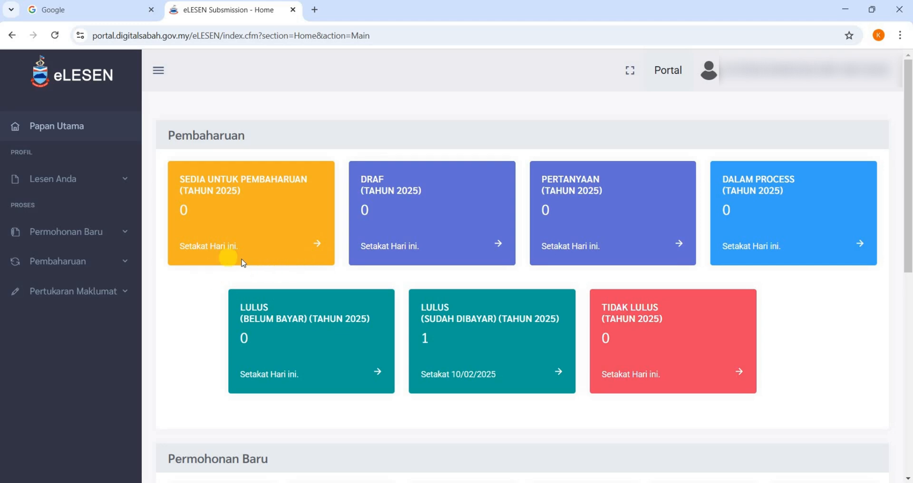
{"action": "scroll", "coordinate": [238, 275], "scroll_direction": "down", "scroll_amount": 3}
{"action": "scroll", "coordinate": [289, 218], "scroll_direction": "down", "scroll_amount": 3}
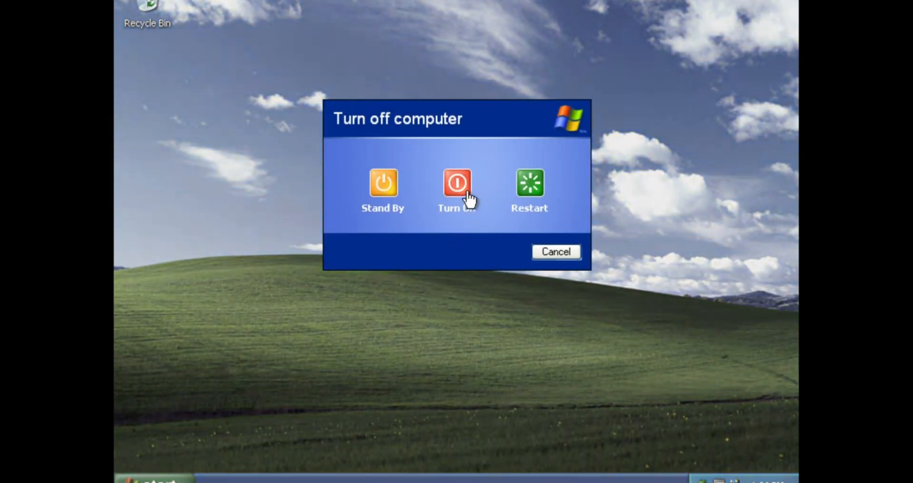
{"action": "left_click", "coordinate": [467, 192]}
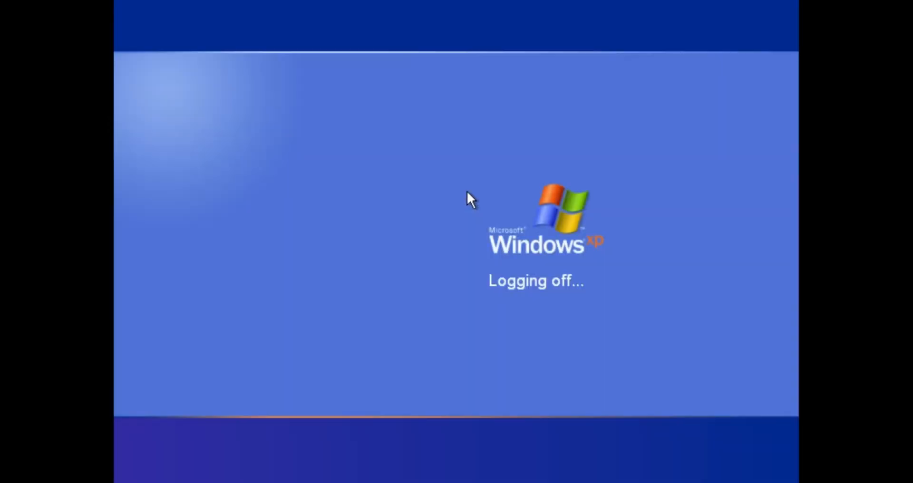